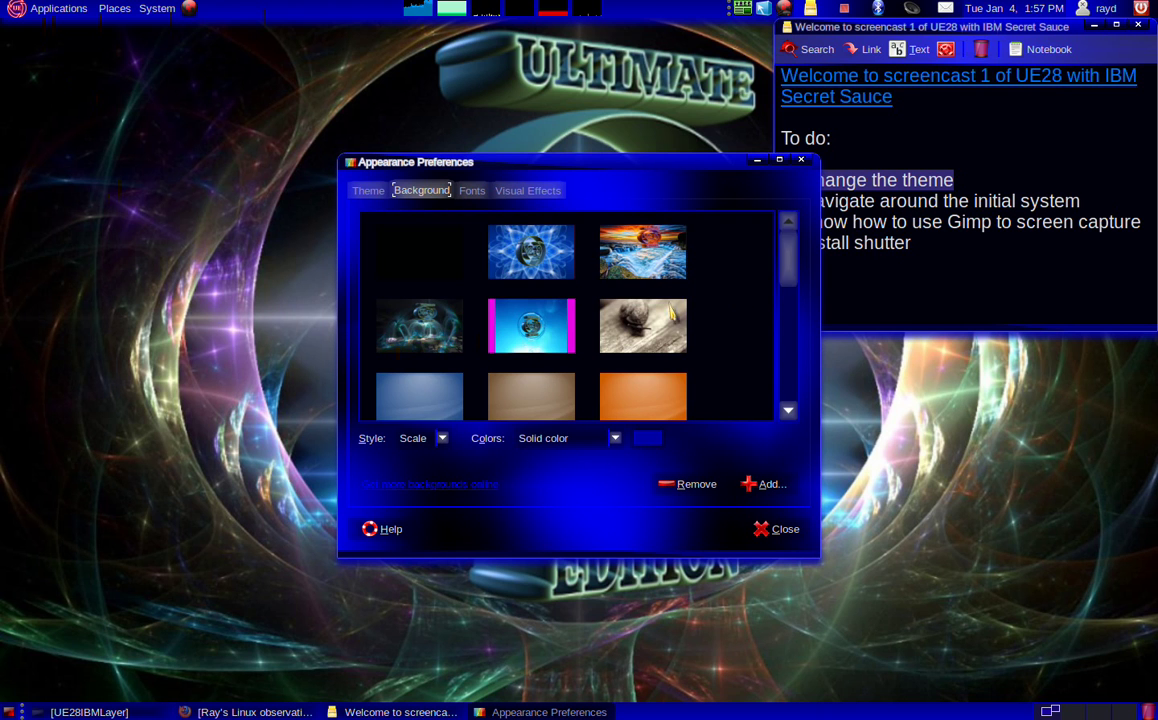
- Set the red-vine-over-misty-lake picture as the desktop background and apply the T-ish-Brushed-Bright-Aquastyle theme
left_click_drag(790, 258, 804, 328)
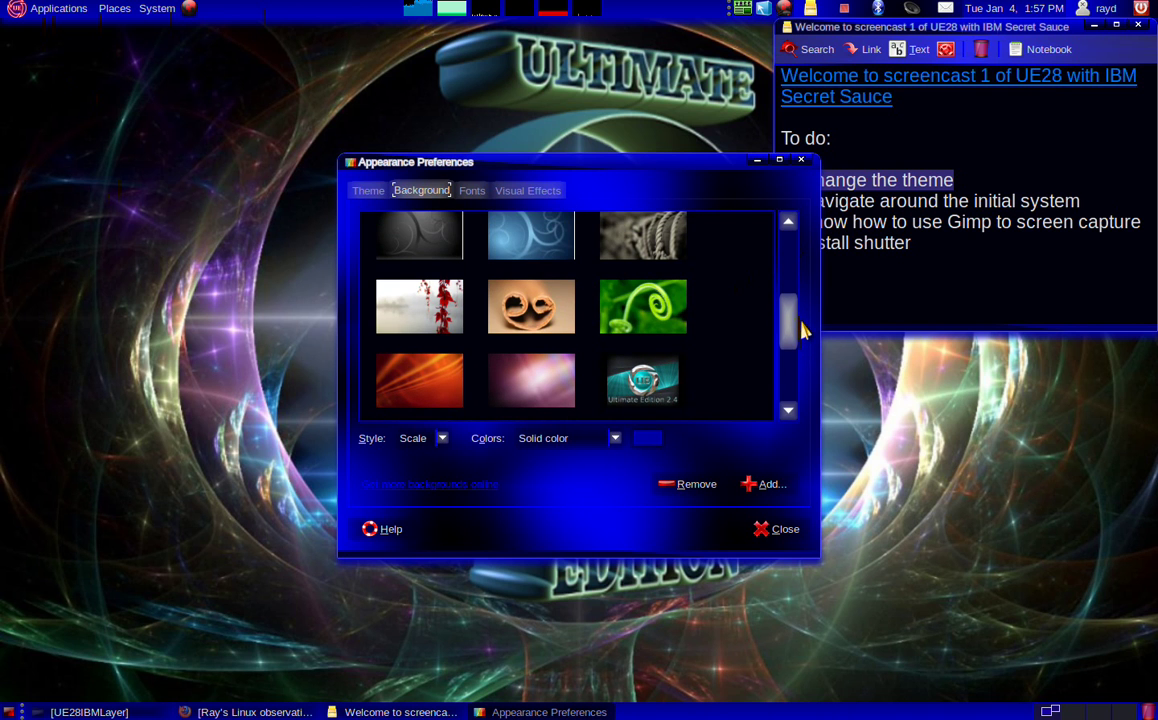
left_click(437, 314)
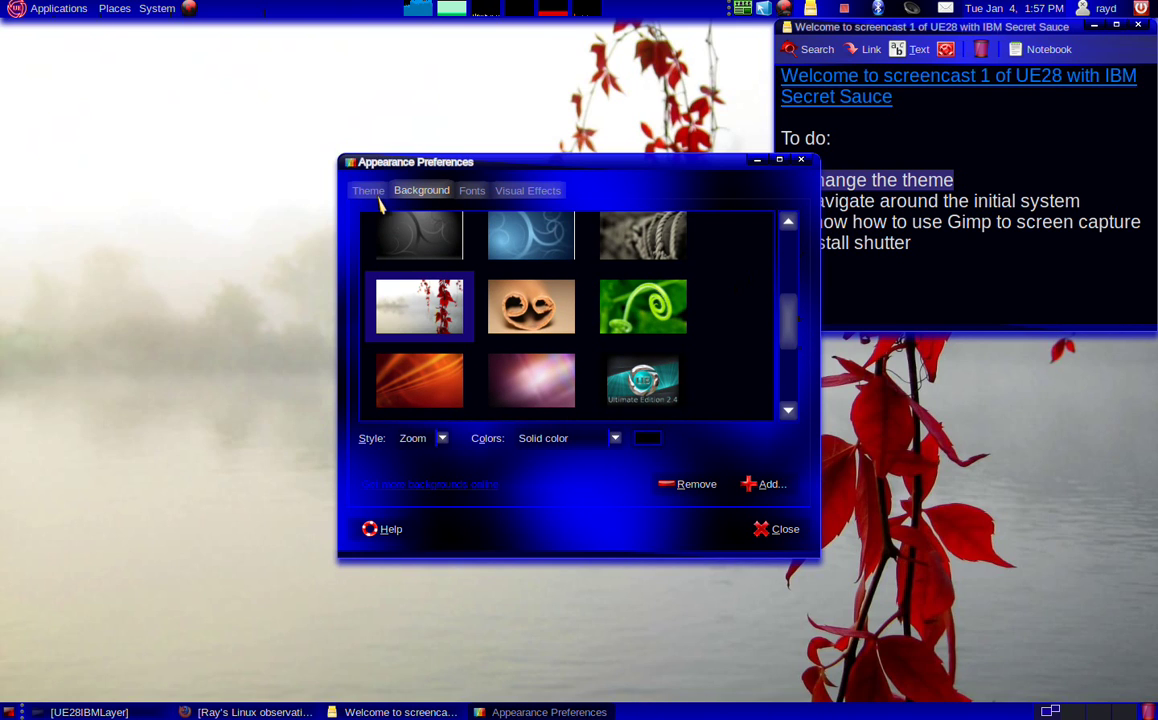
left_click(369, 191)
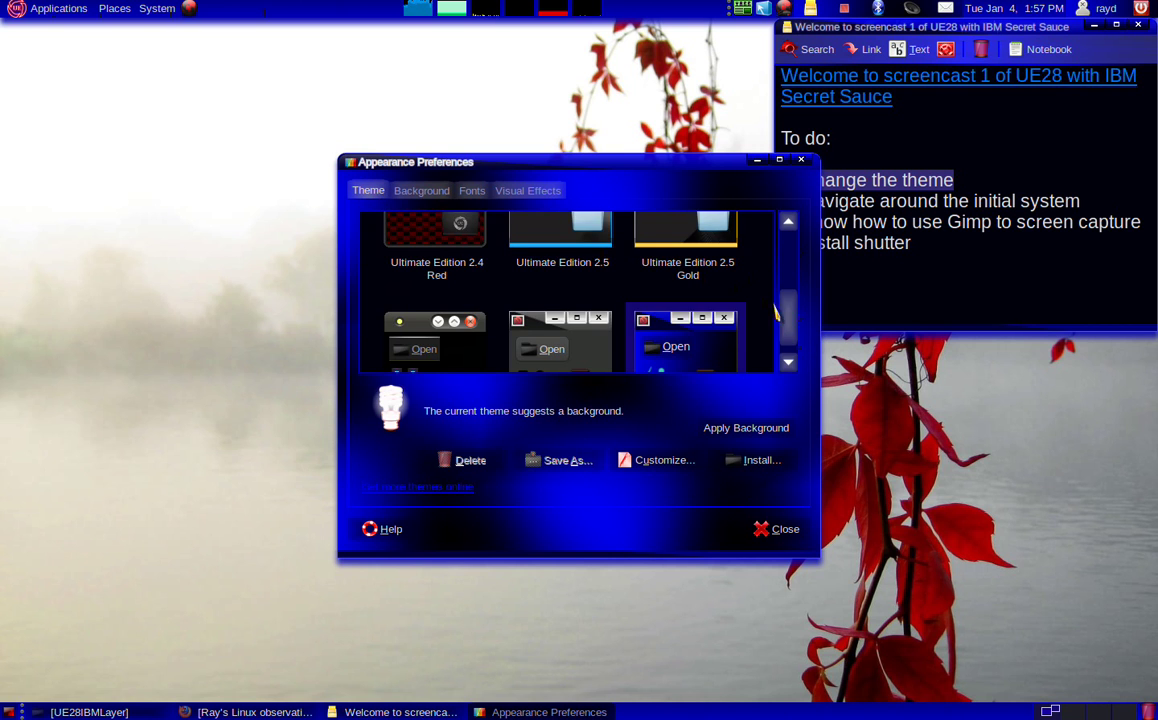
mouse_move(790, 300)
left_mouse_down()
mouse_move(793, 331)
mouse_move(796, 315)
left_mouse_up()
left_click(579, 232)
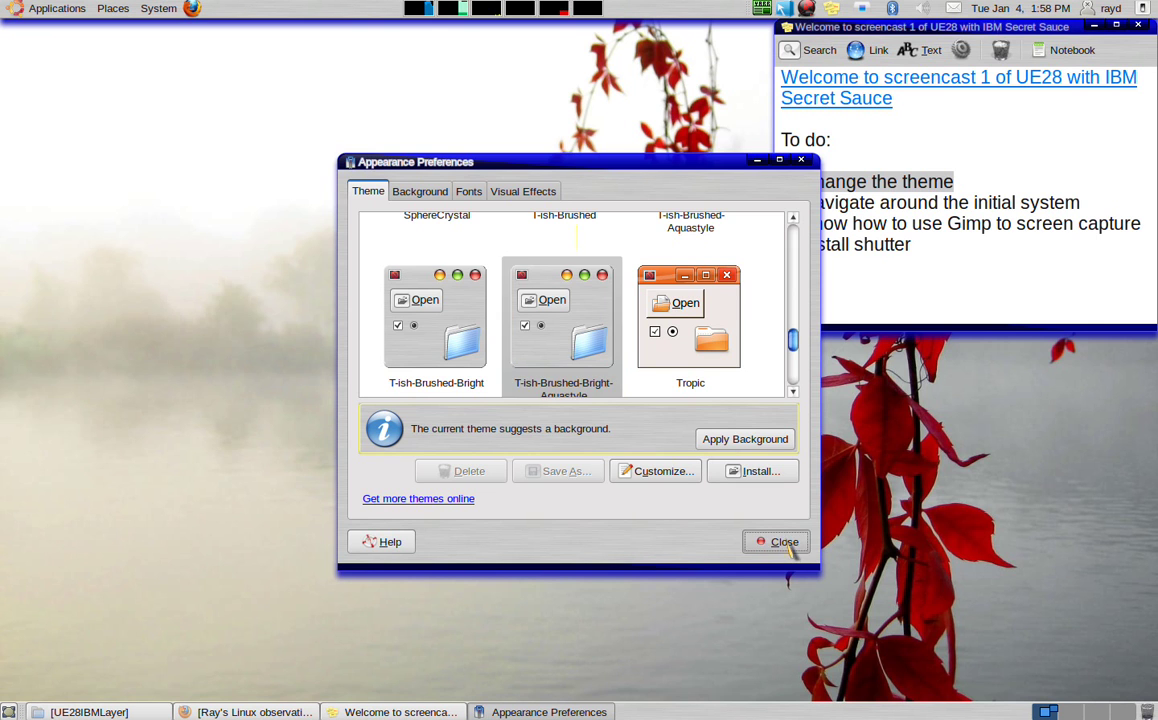
left_click(783, 543)
- Highlight the to-do item "Navigate around the initial system" in the note
left_click(866, 207)
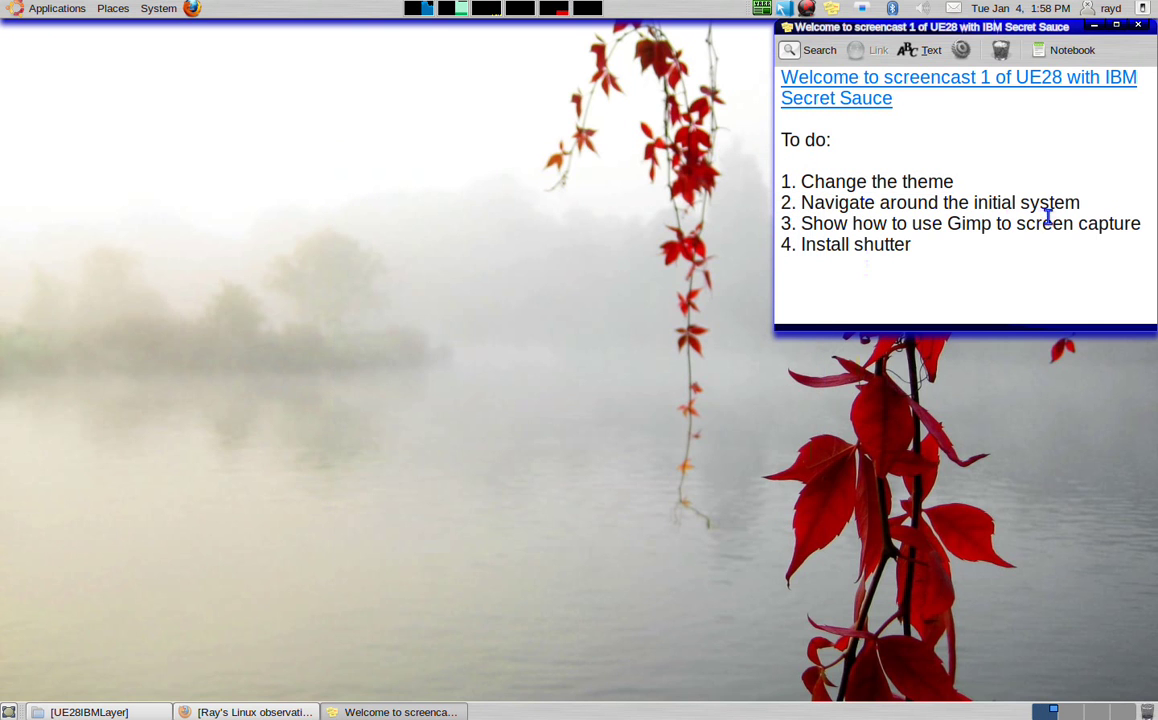
left_click_drag(1083, 205, 810, 205)
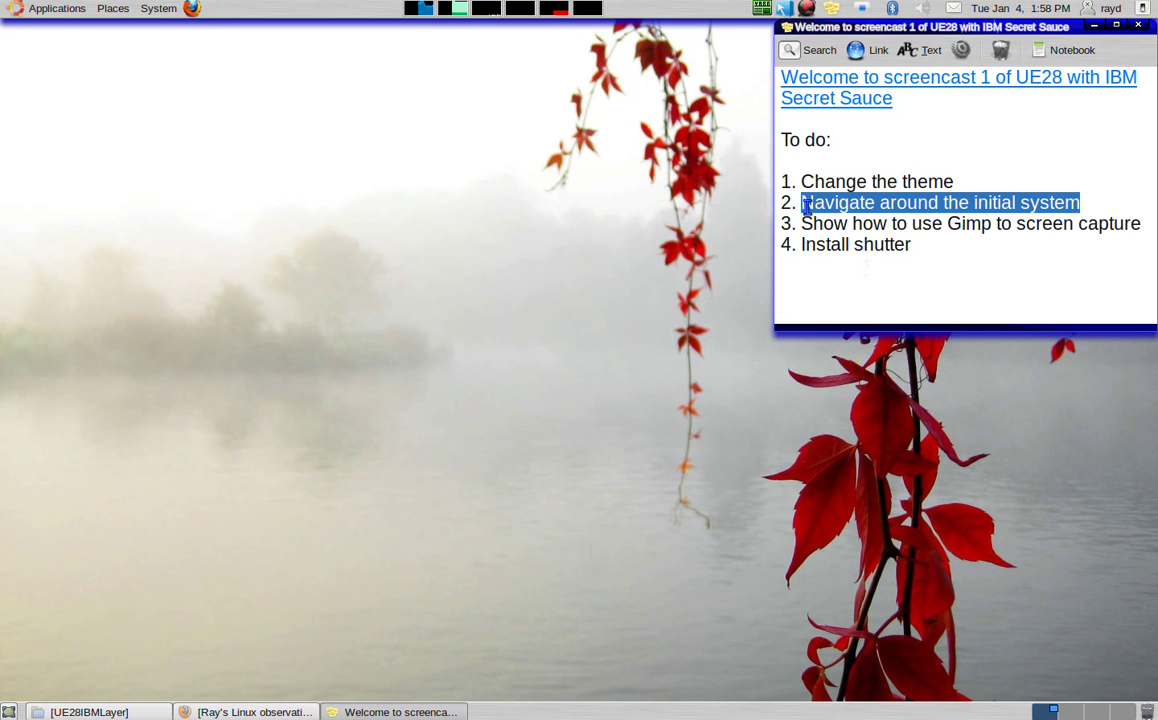
- Launch MacSlow's Cairo-Clock from the accessories
left_click(44, 12)
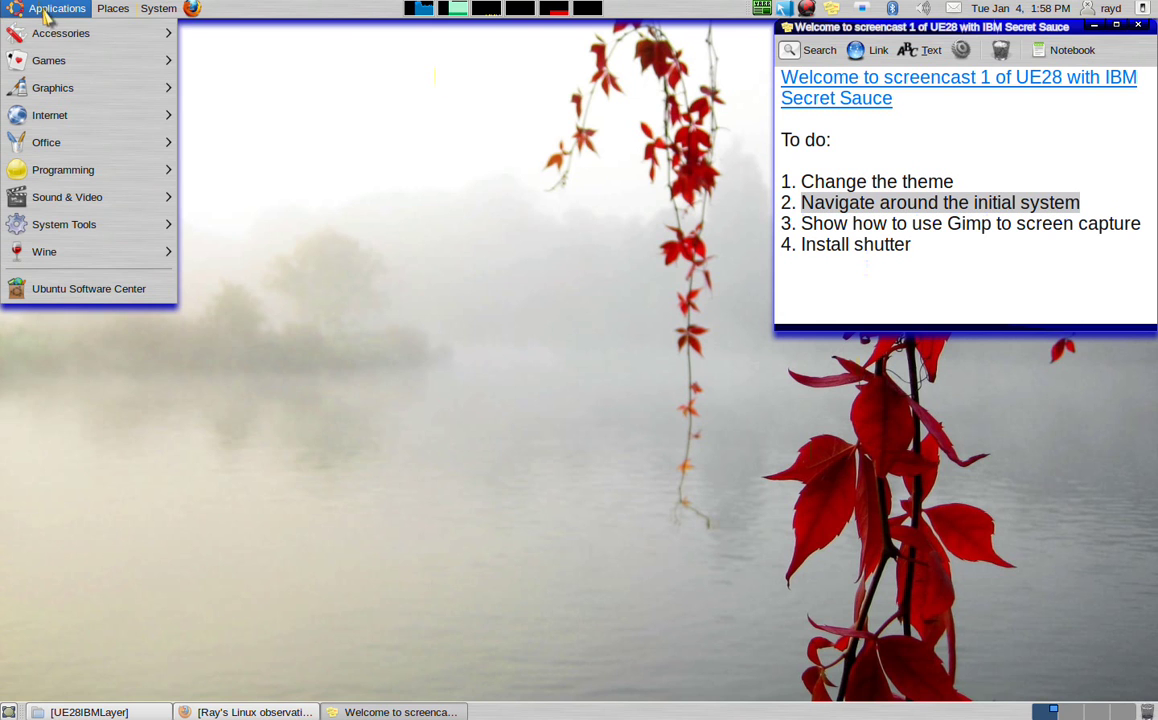
mouse_move(52, 34)
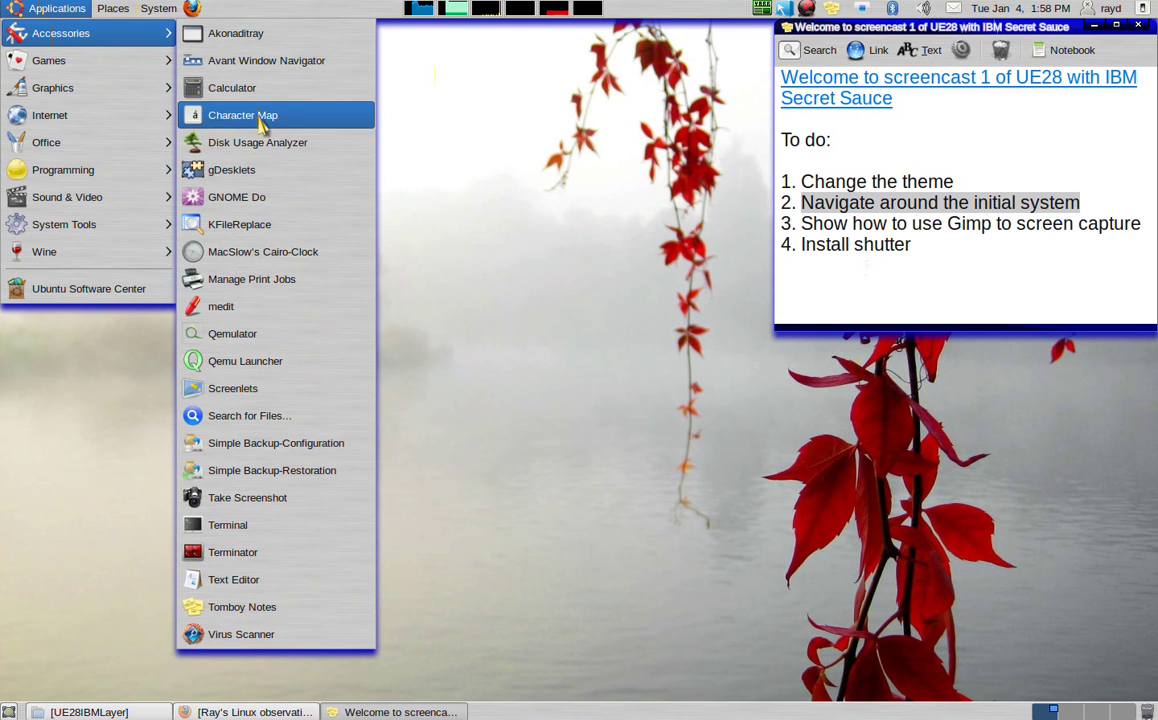
left_click(262, 256)
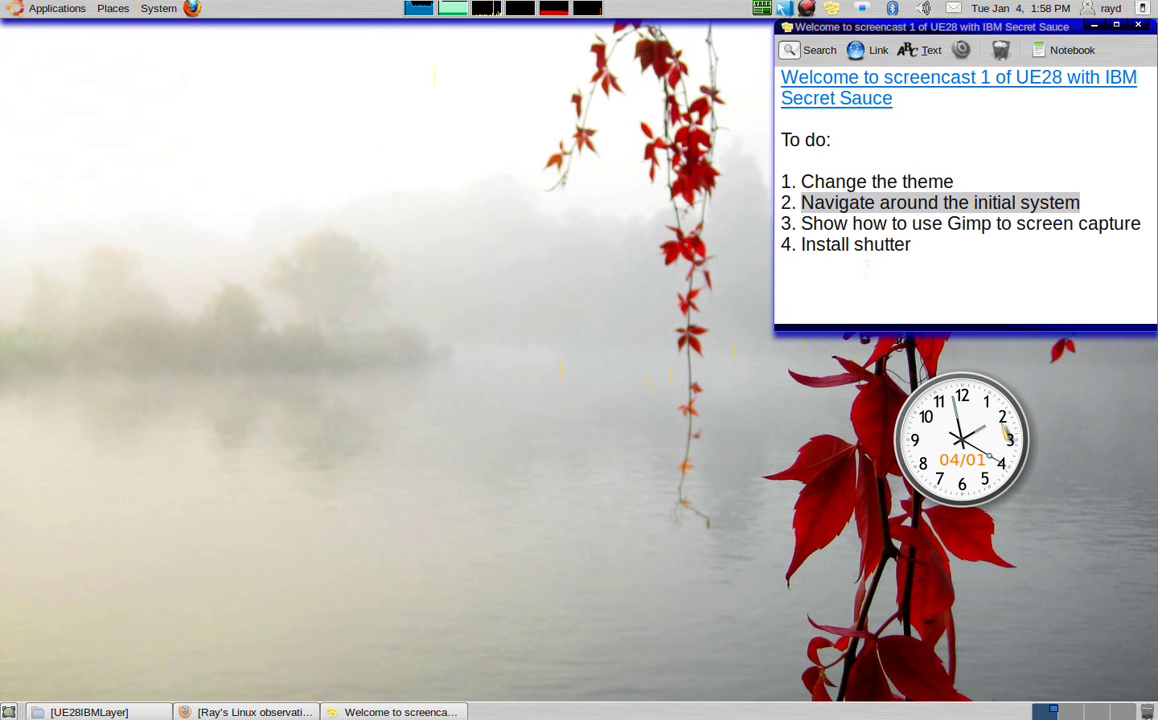
- Set the desktop clock's startup size to a width of 300 and a height of 300 in its properties
right_click(1000, 425)
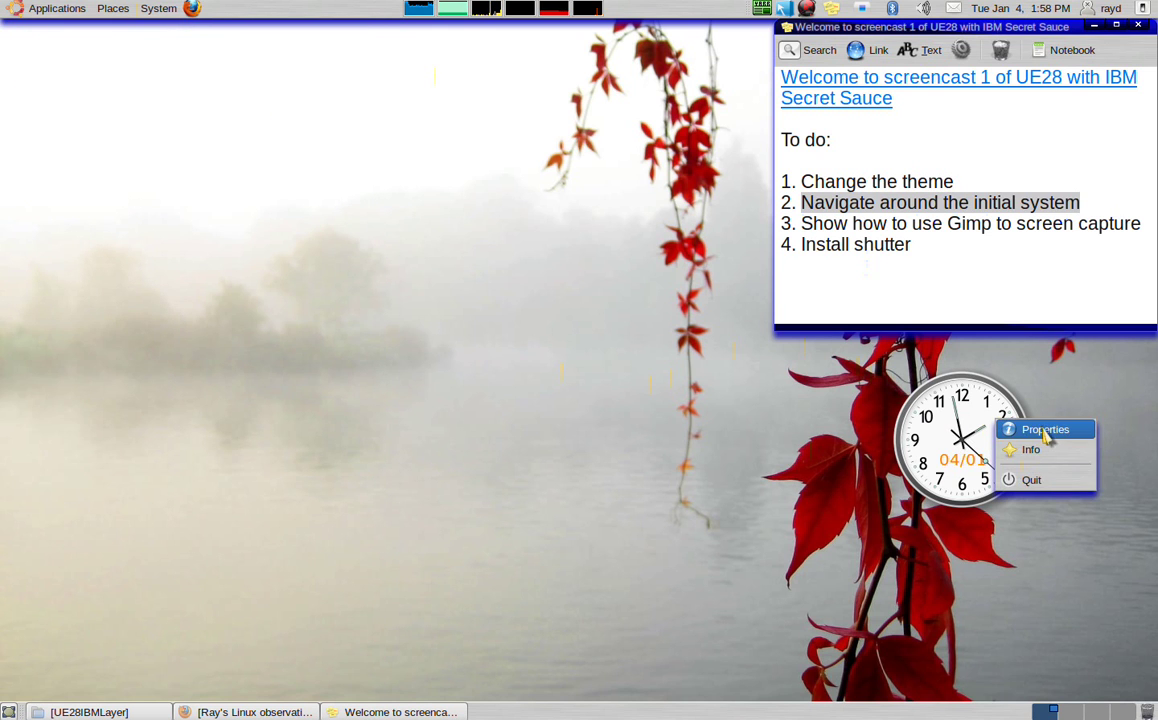
left_click(1045, 431)
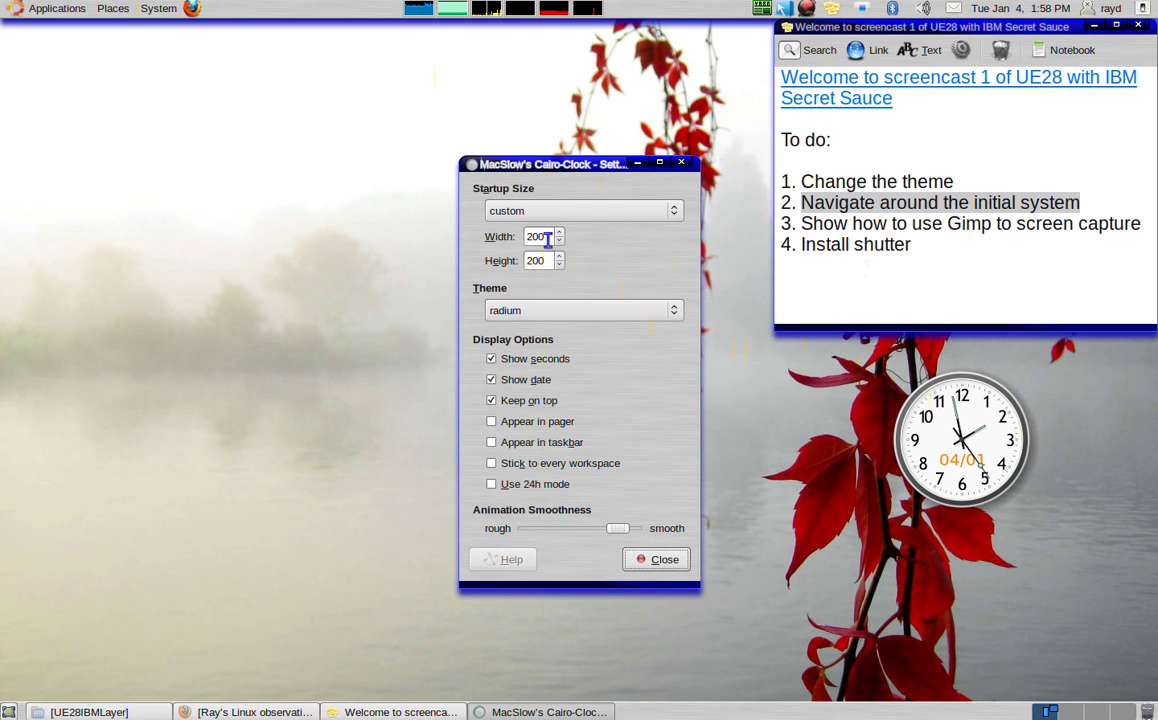
left_click_drag(535, 236, 524, 237)
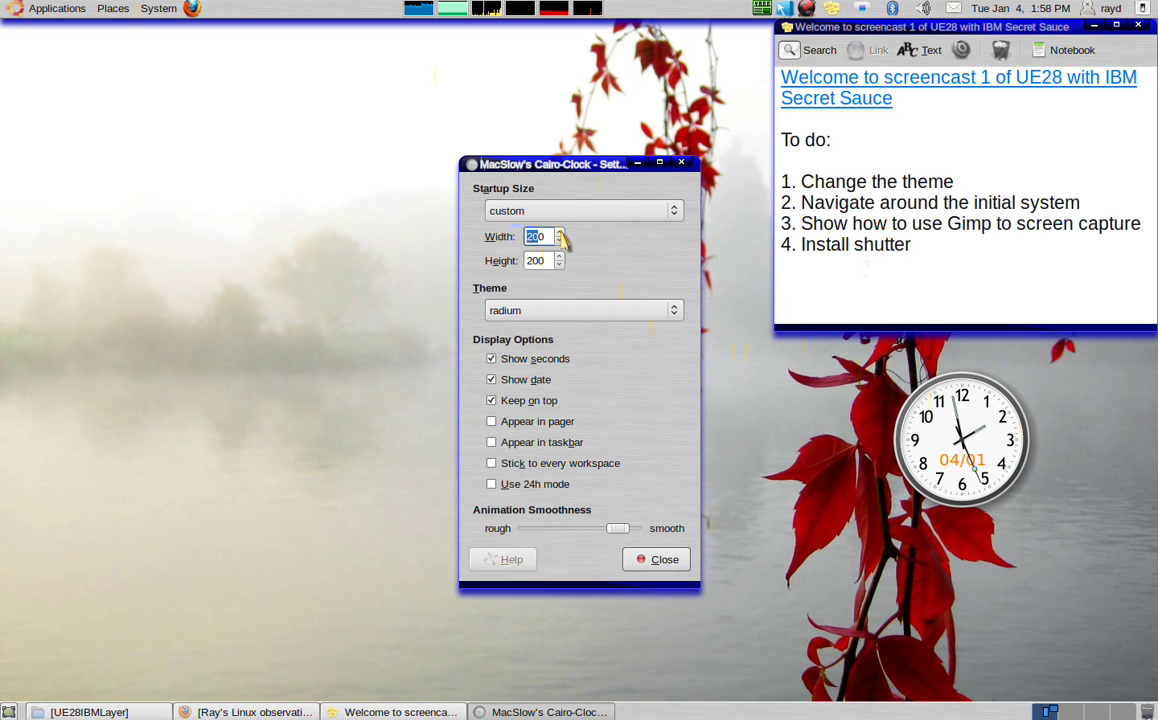
left_click(559, 232)
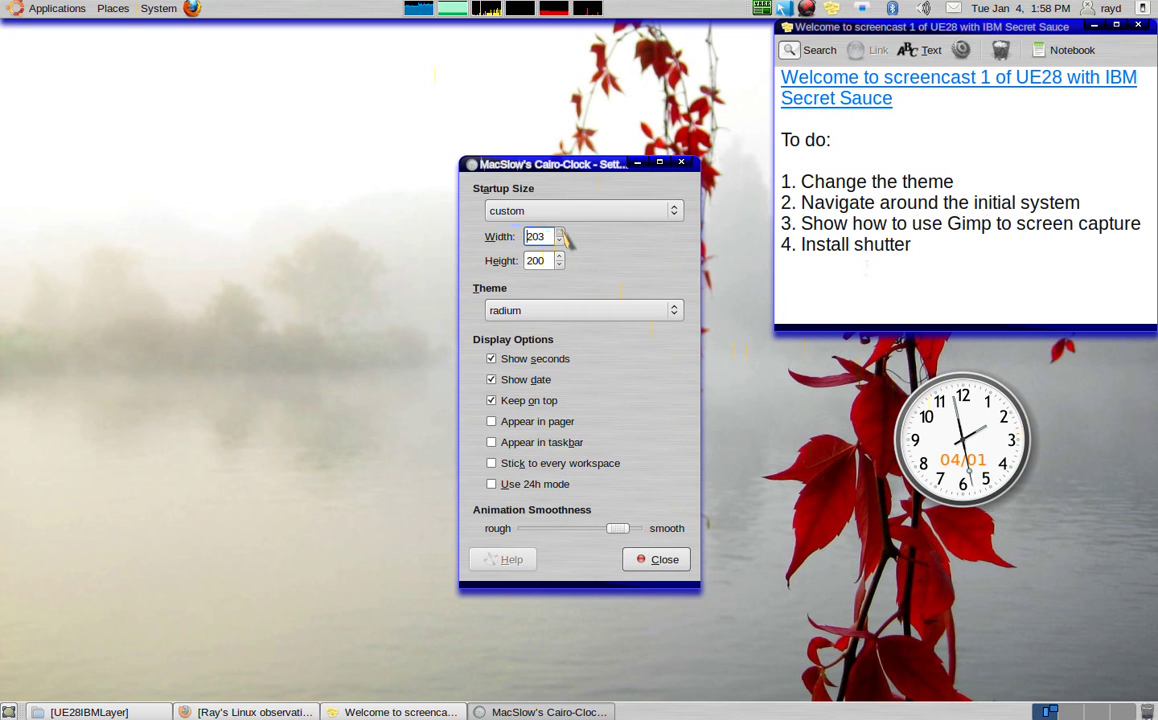
left_click(559, 232)
left_click(559, 232)
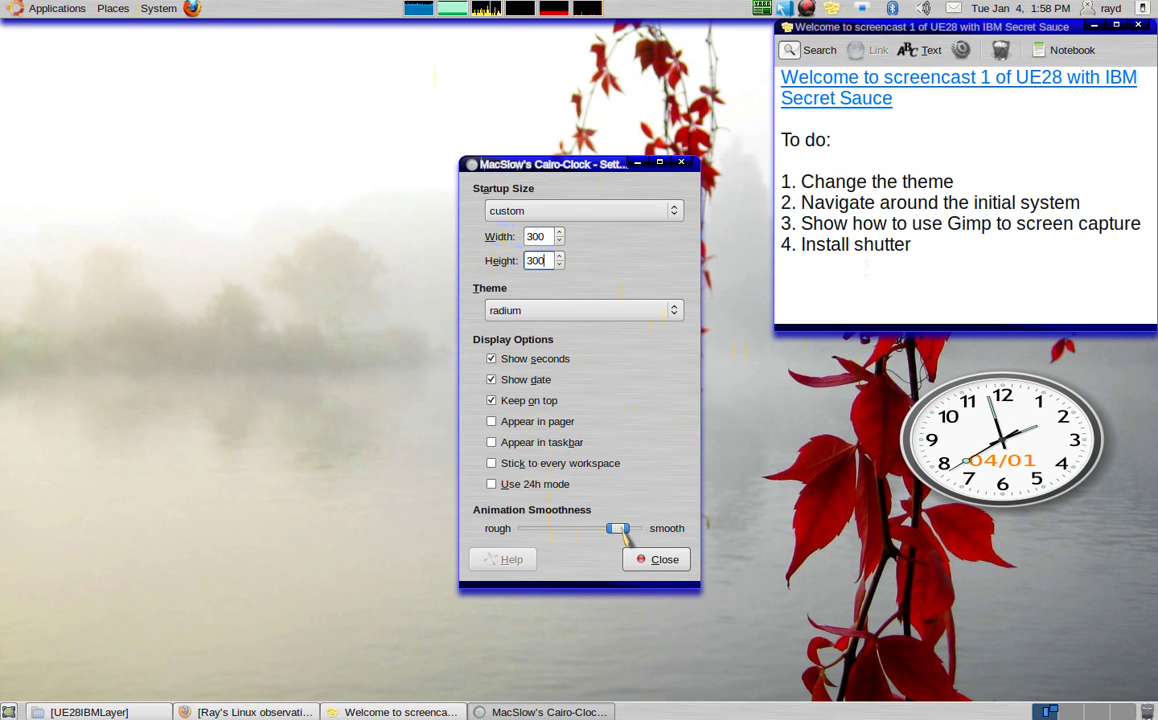
- Raise the clock's animation smoothness to the smooth end, close its settings and reposition the clock below the note
left_click_drag(620, 532, 649, 538)
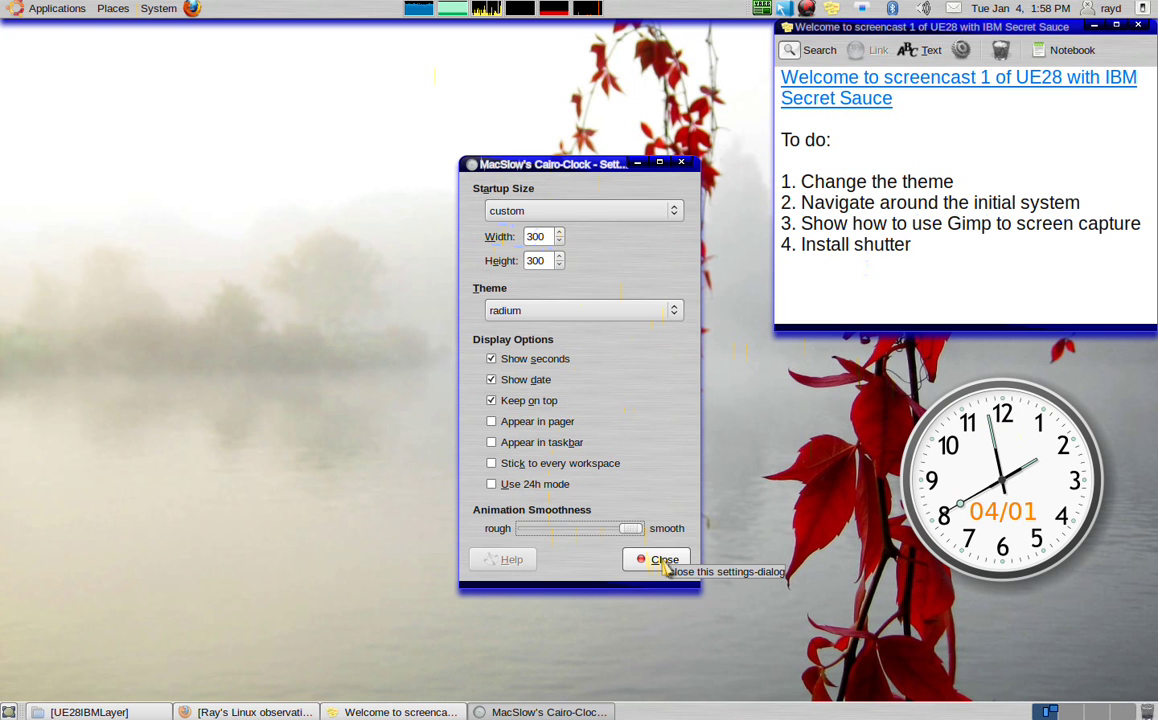
left_click(662, 563)
left_click_drag(995, 423, 1000, 472)
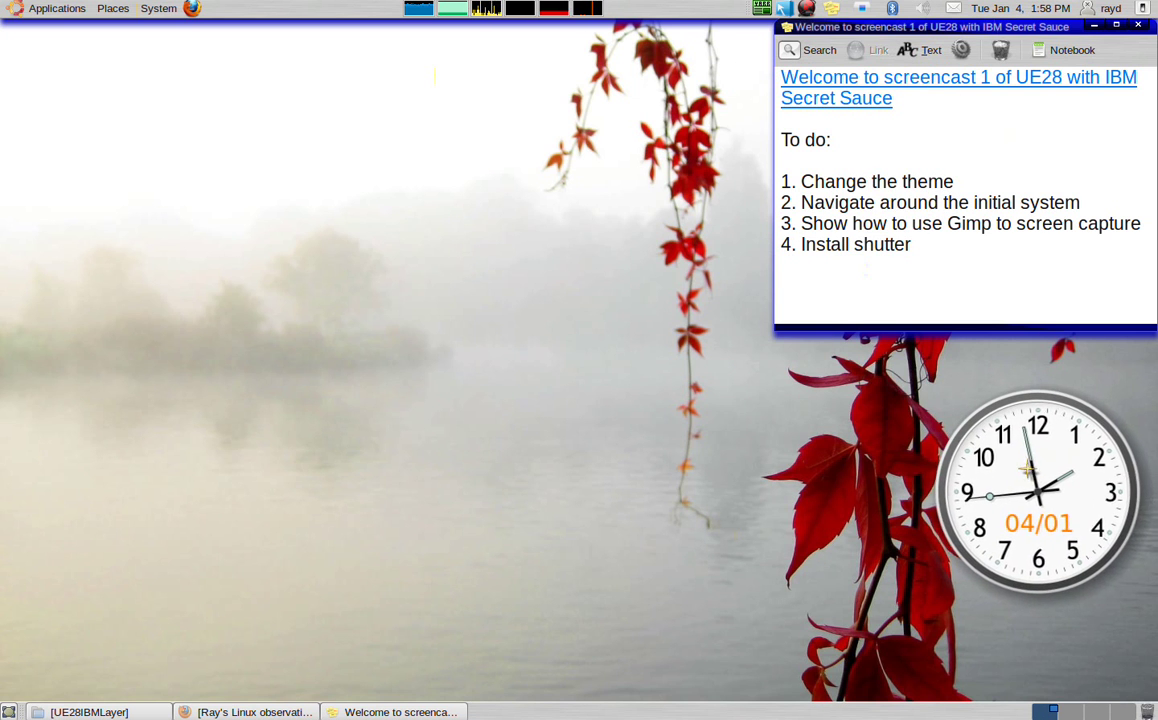
- Look through the installed applications by category, from Accessories, Games and Graphics to Internet, Office, Programming and Sound & Video
left_click(47, 9)
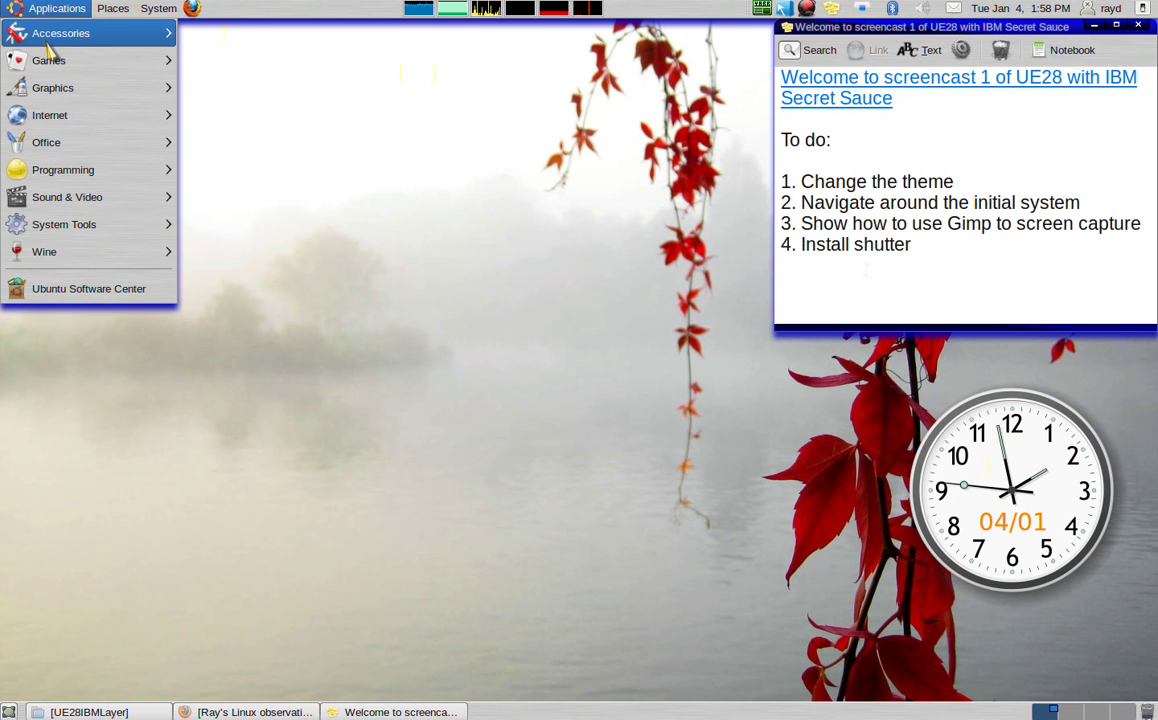
mouse_move(60, 36)
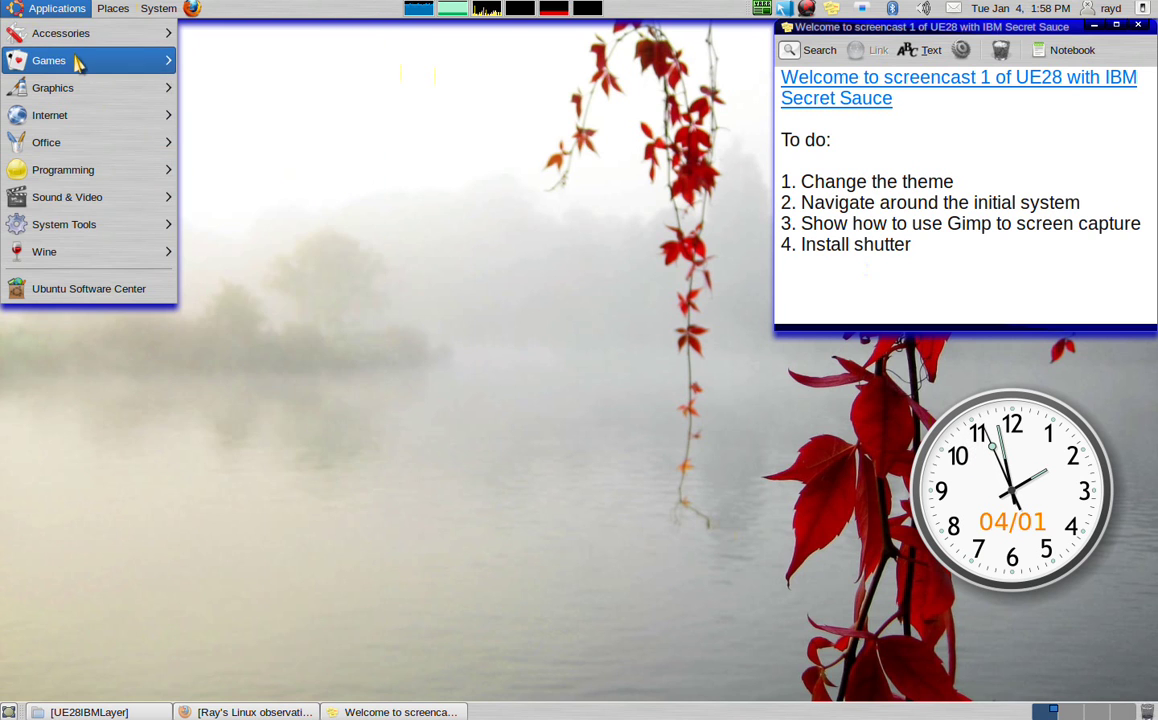
mouse_move(78, 60)
mouse_move(150, 88)
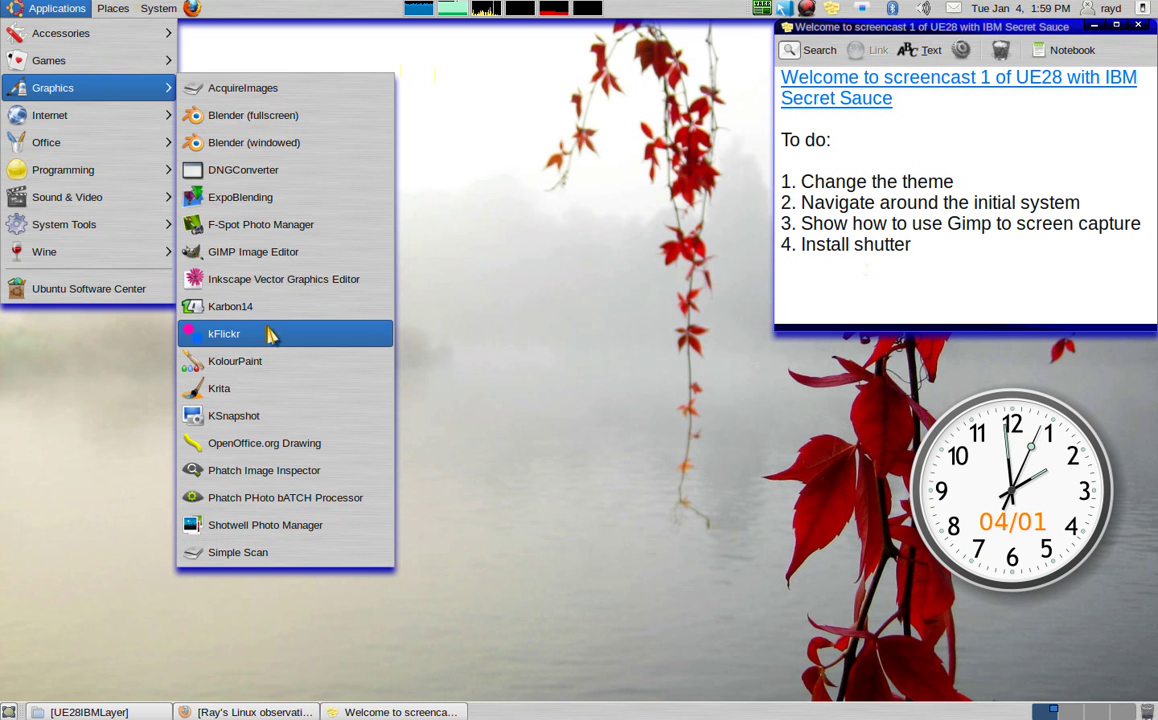
mouse_move(85, 118)
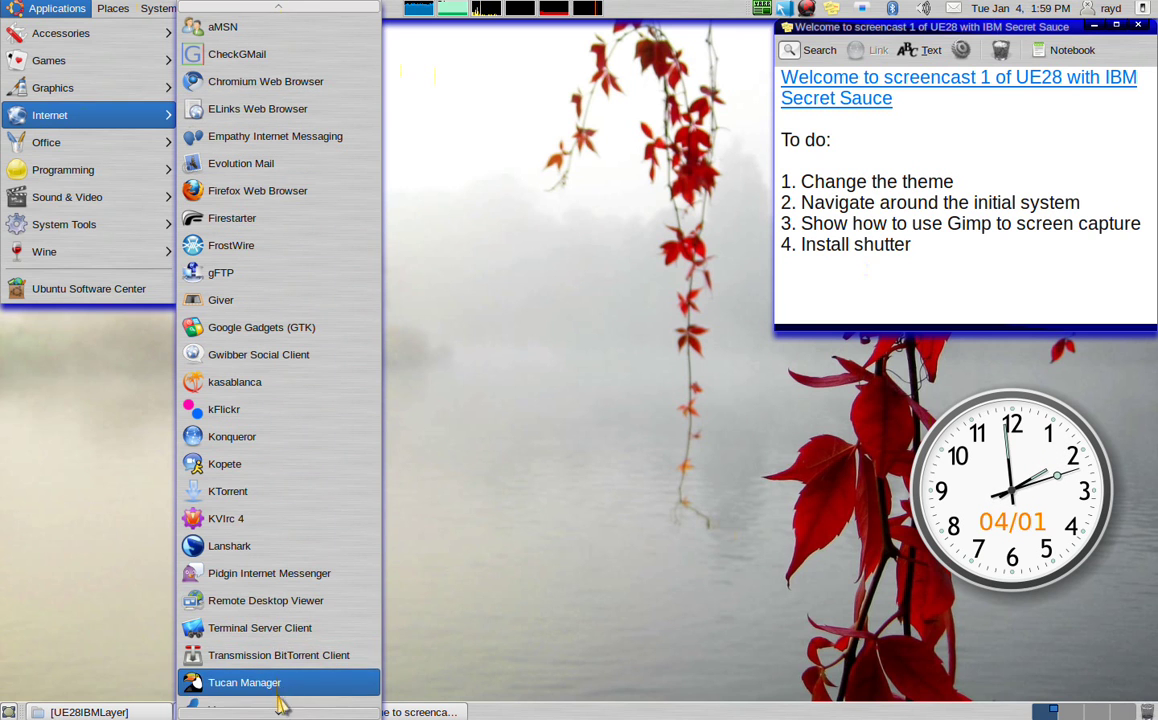
mouse_move(278, 712)
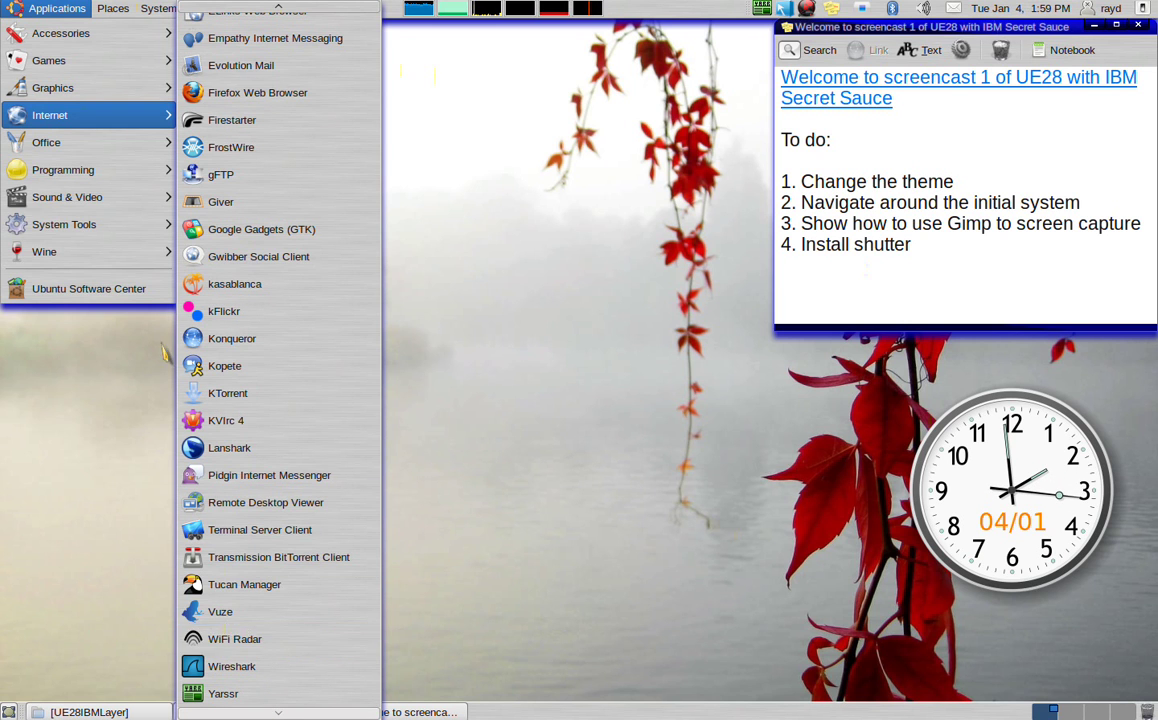
mouse_move(92, 150)
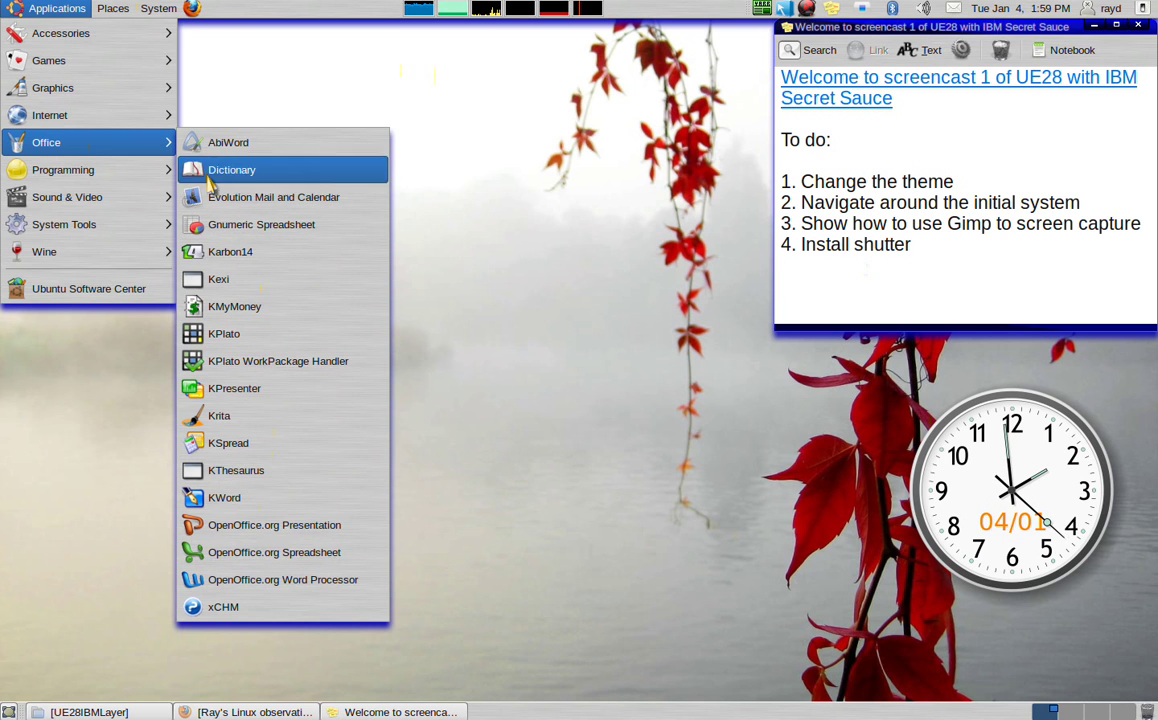
mouse_move(143, 170)
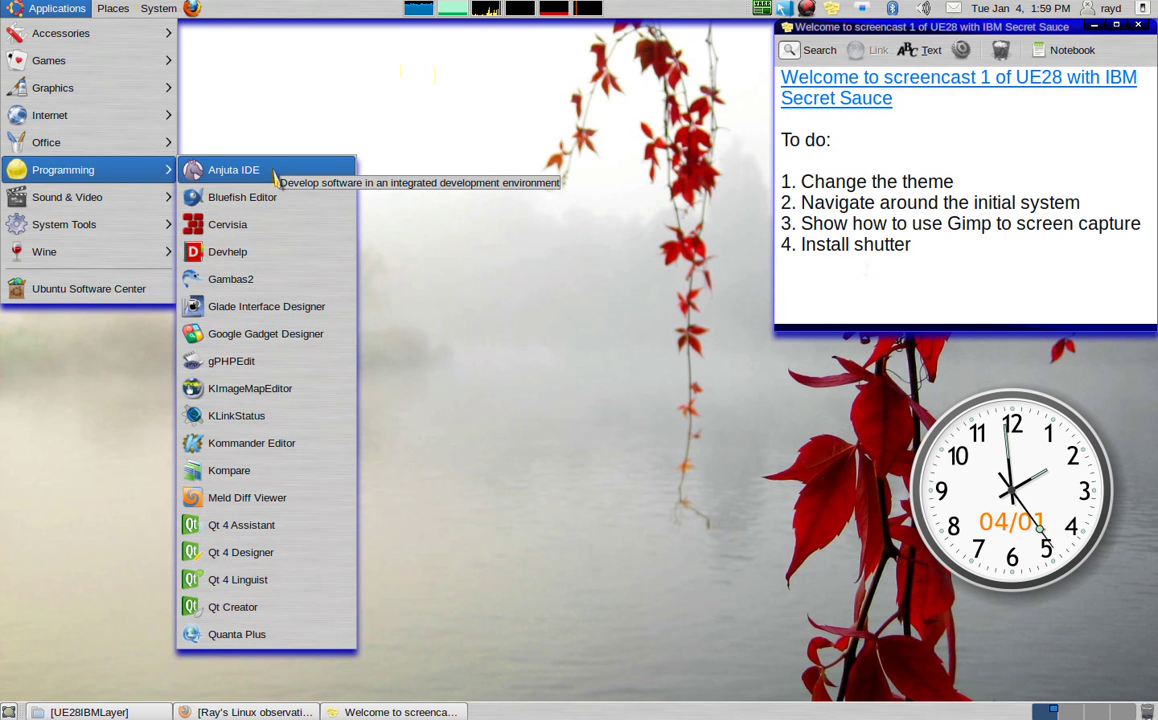
mouse_move(95, 200)
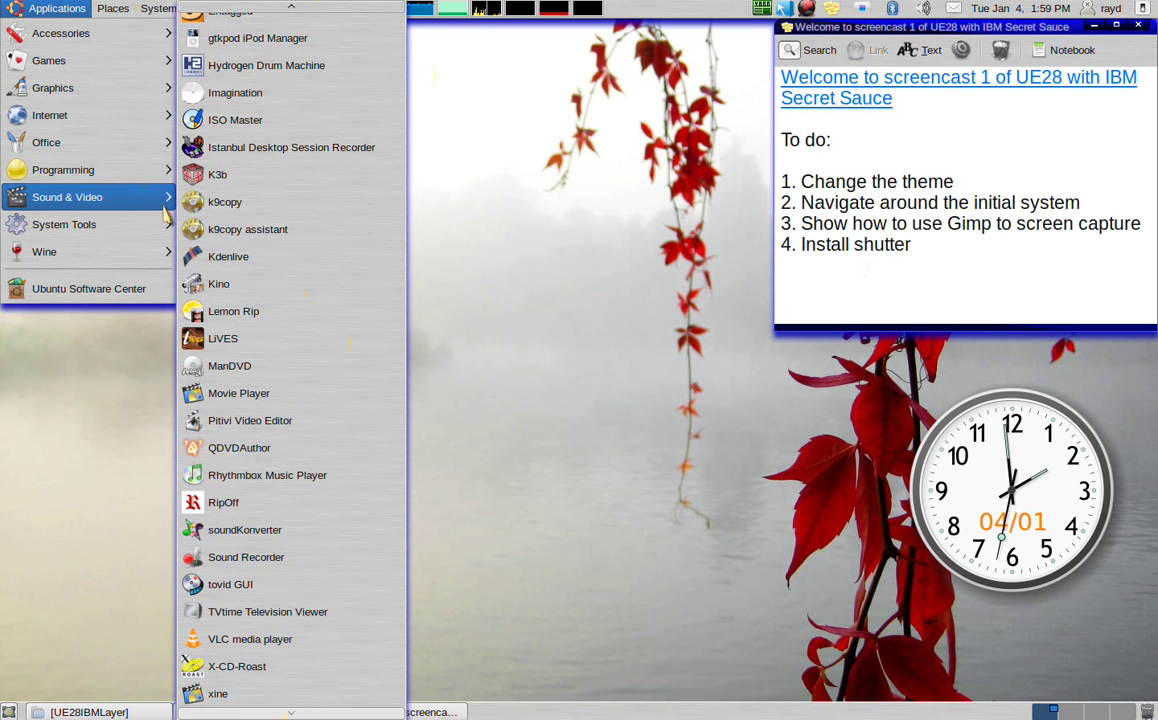
- Open Back In Time (root) from the system tools, view the /etc backup folder and close the program
mouse_move(140, 228)
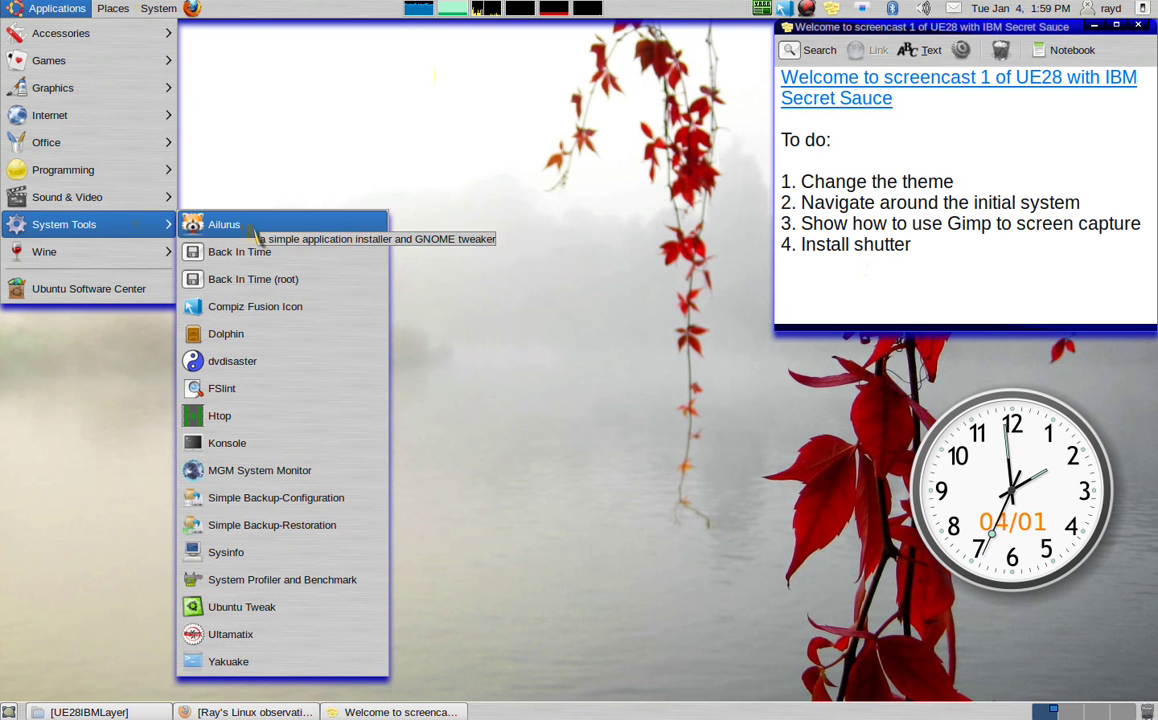
left_click(325, 289)
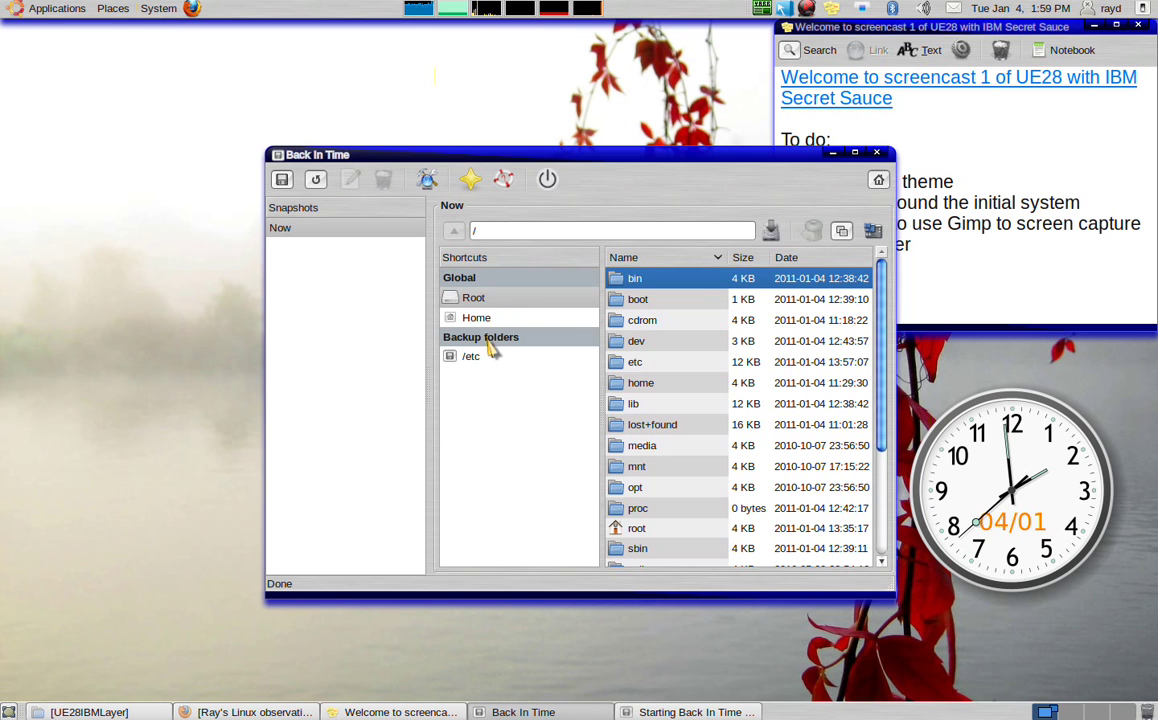
left_click(474, 360)
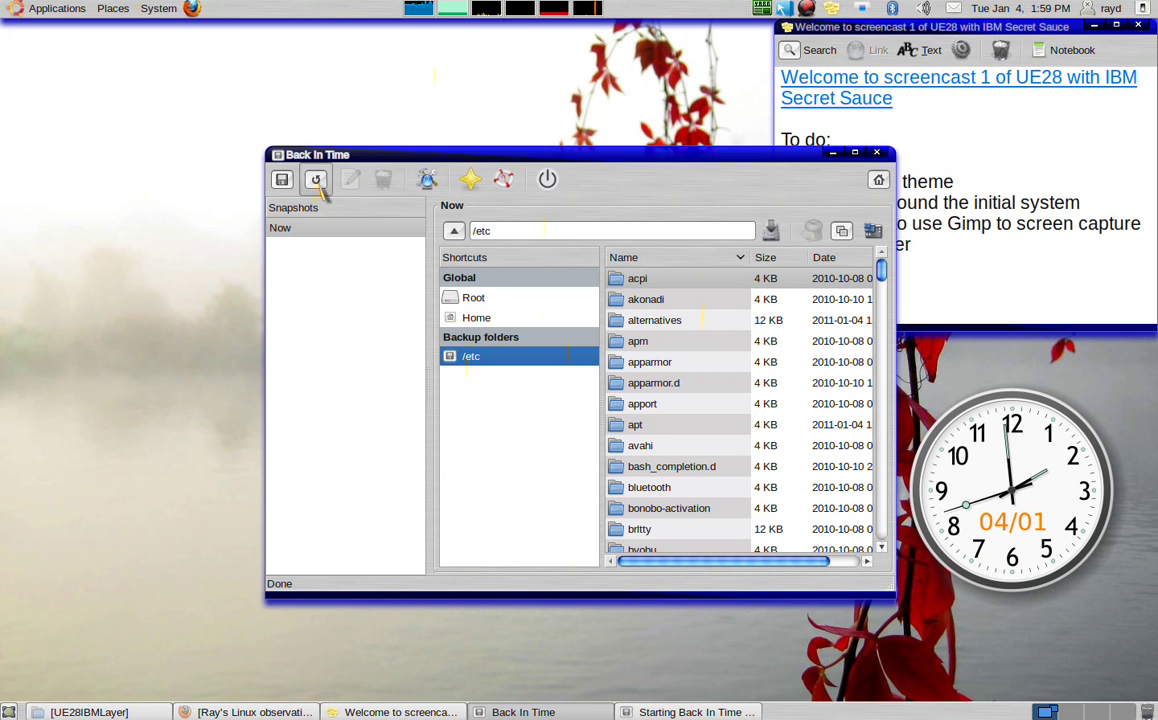
left_click(876, 155)
- Launch GIMP Image Editor from the graphics applications
left_click(80, 12)
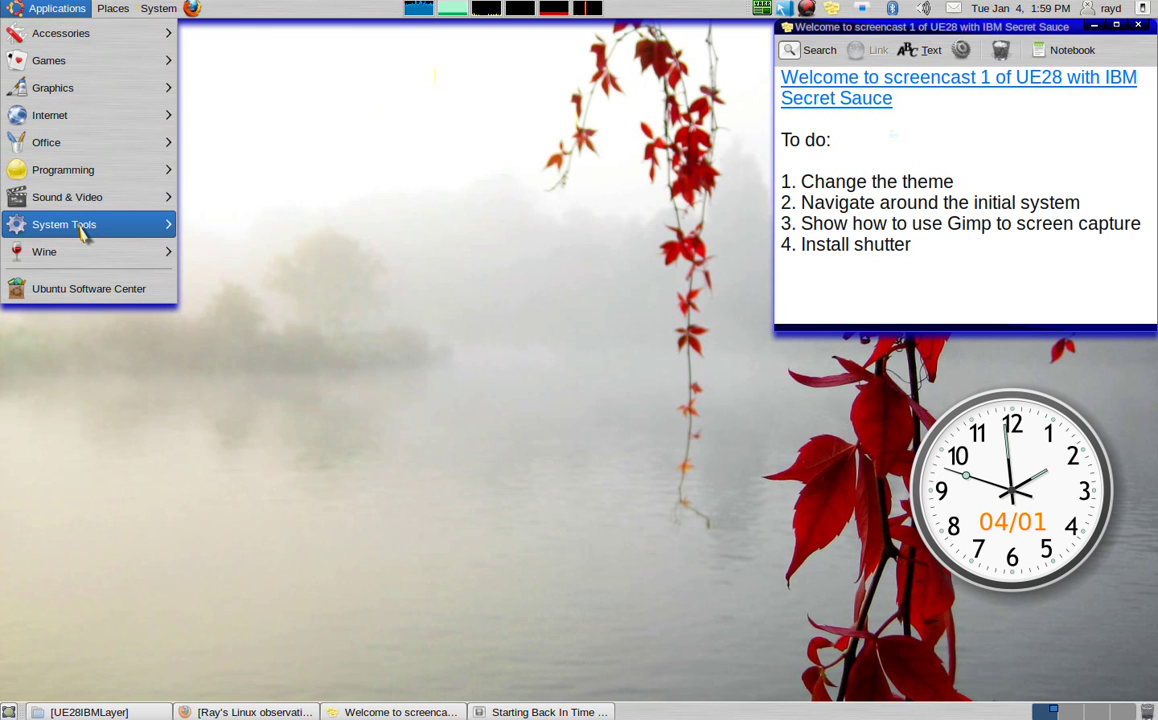
mouse_move(83, 232)
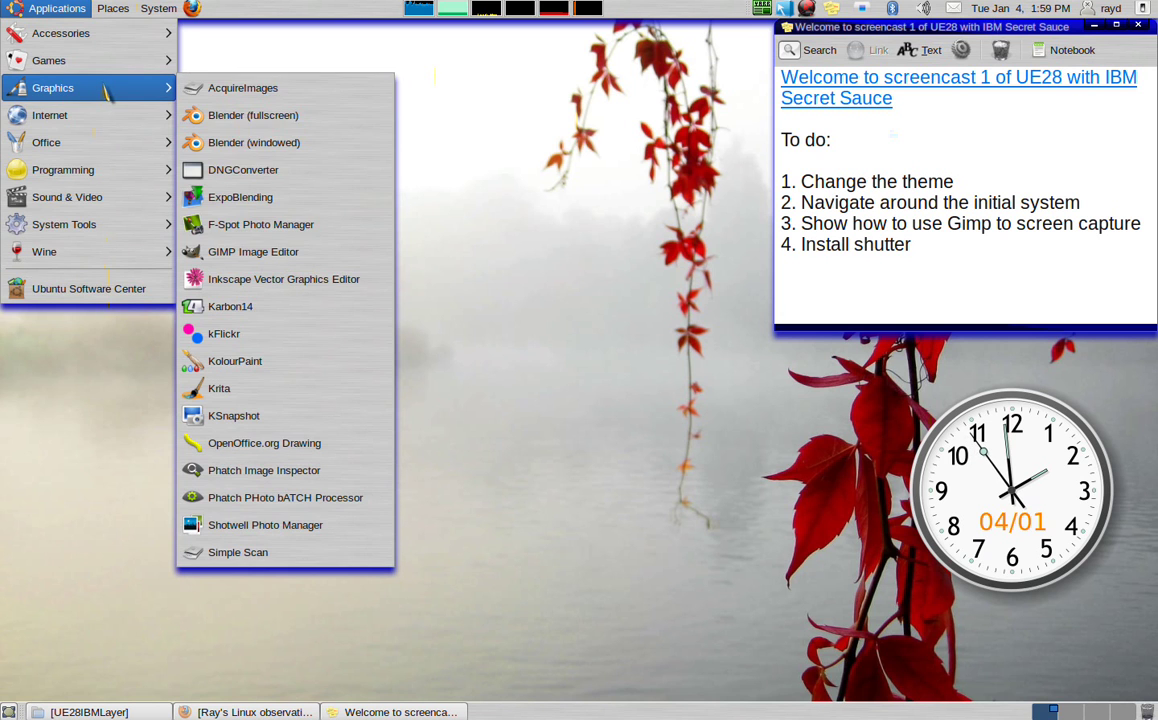
mouse_move(97, 88)
left_click(253, 252)
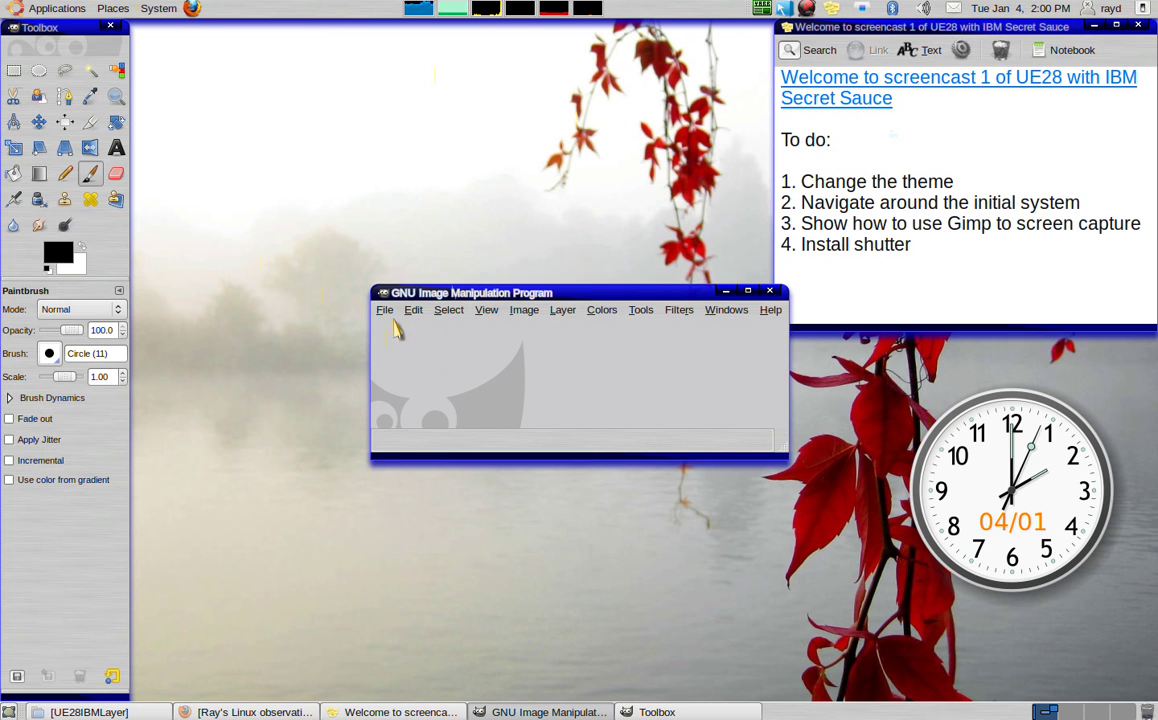
- Set up a new GIMP screenshot that grabs a selected region after a delay of 3 seconds
left_click(384, 310)
mouse_move(420, 348)
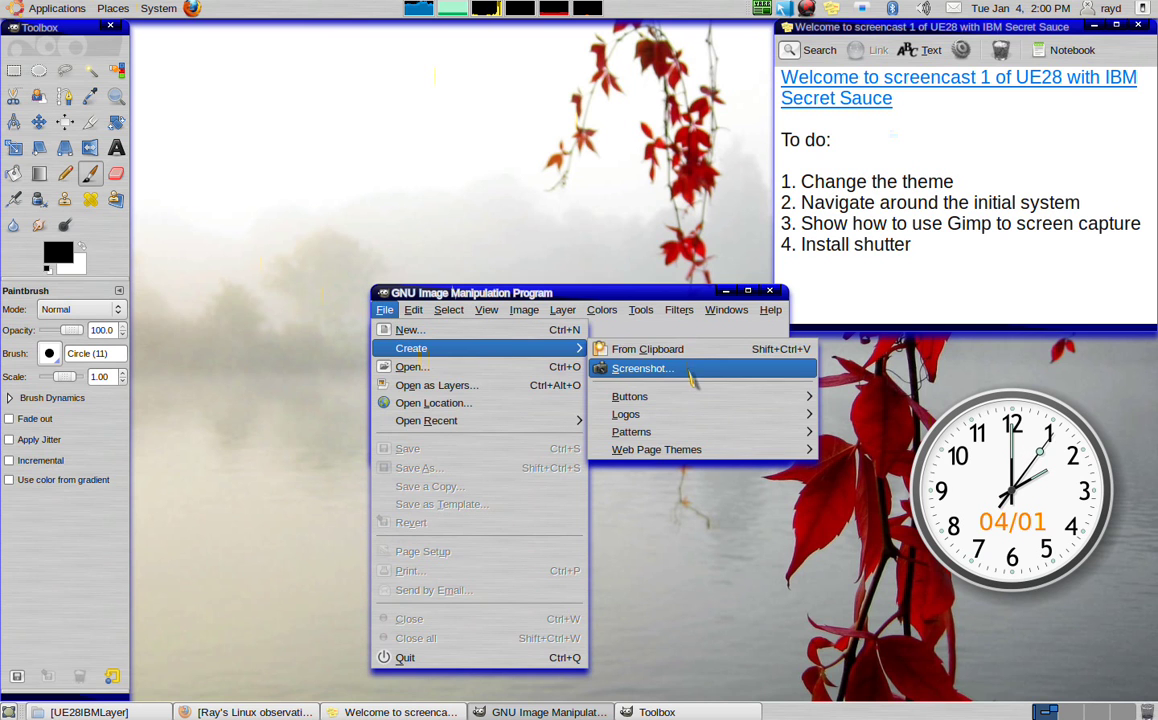
left_click(688, 376)
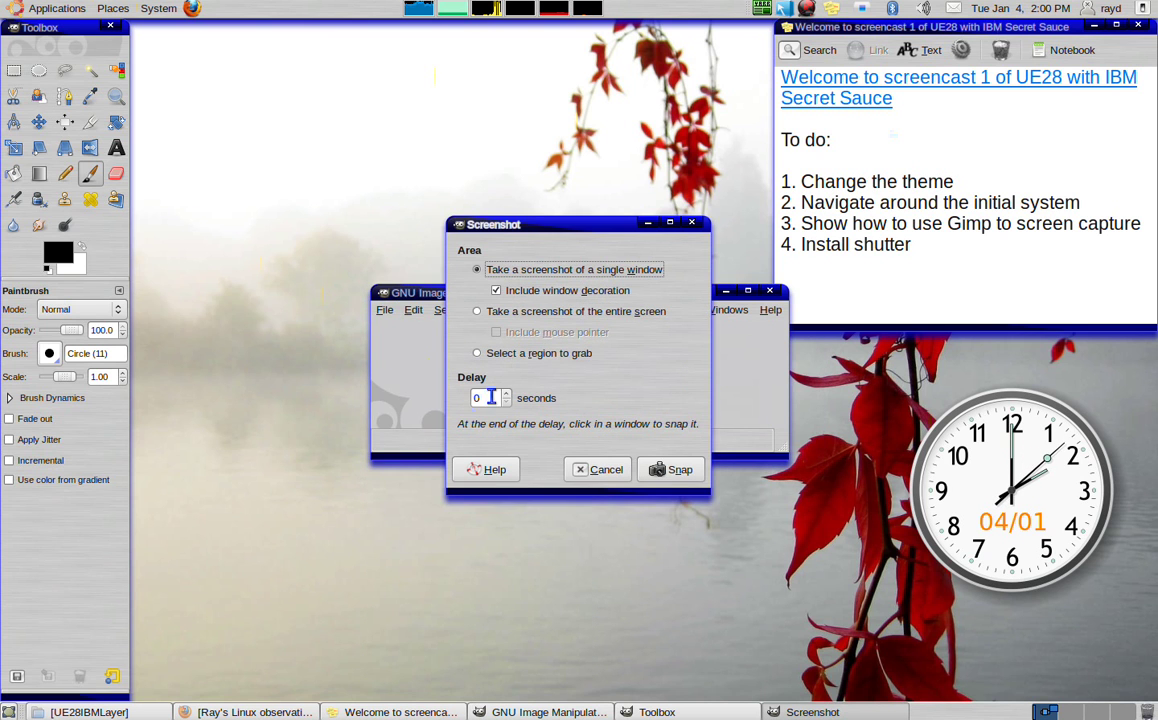
left_click(506, 394)
left_click(506, 394)
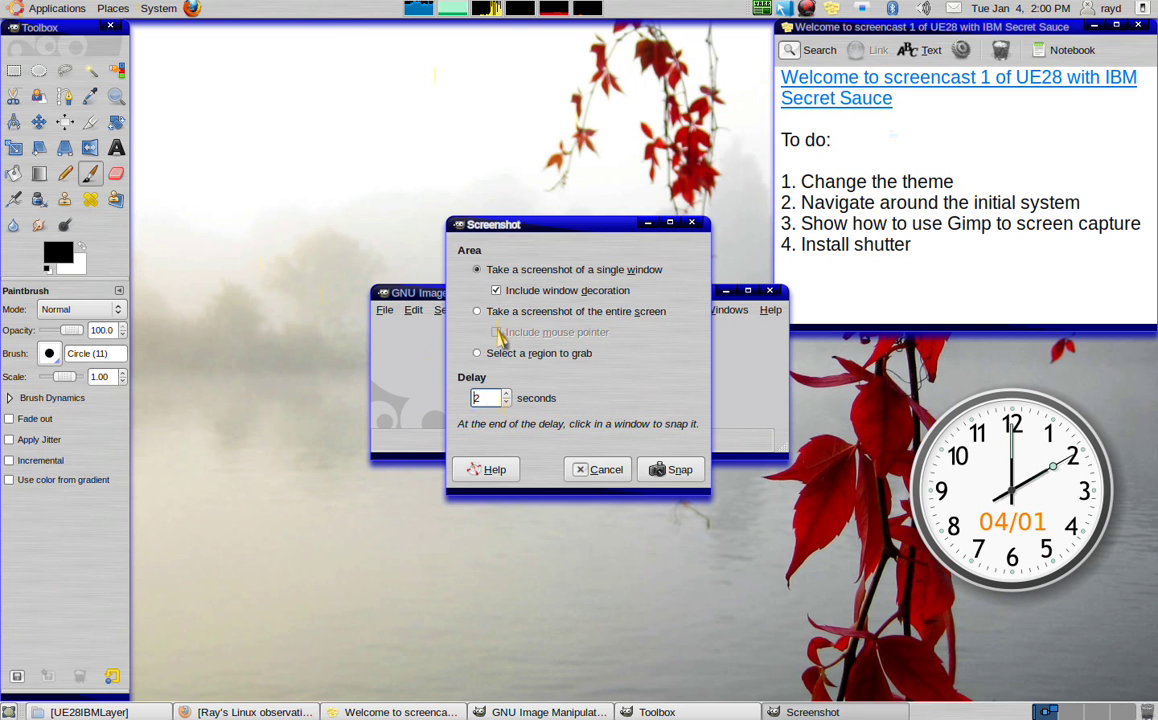
left_click(502, 355)
left_click(506, 393)
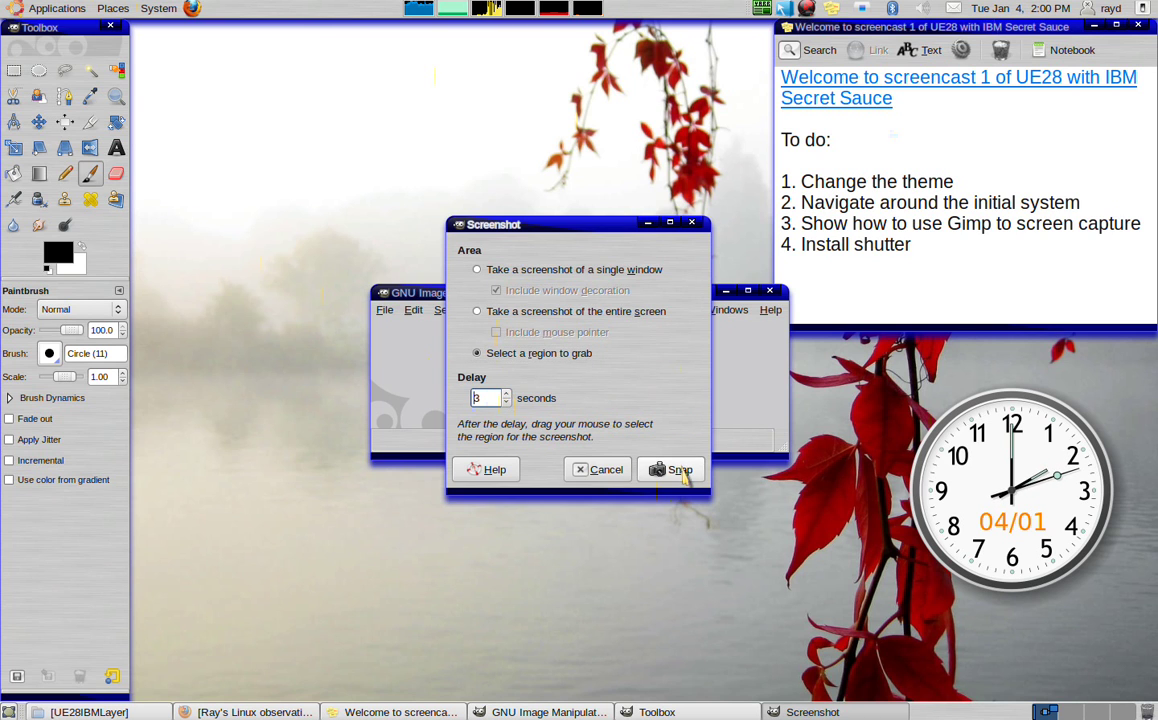
- Start the snapshot, bring the to-do note to the front and grab a region of about 376 by 327 pixels over it
left_click(684, 472)
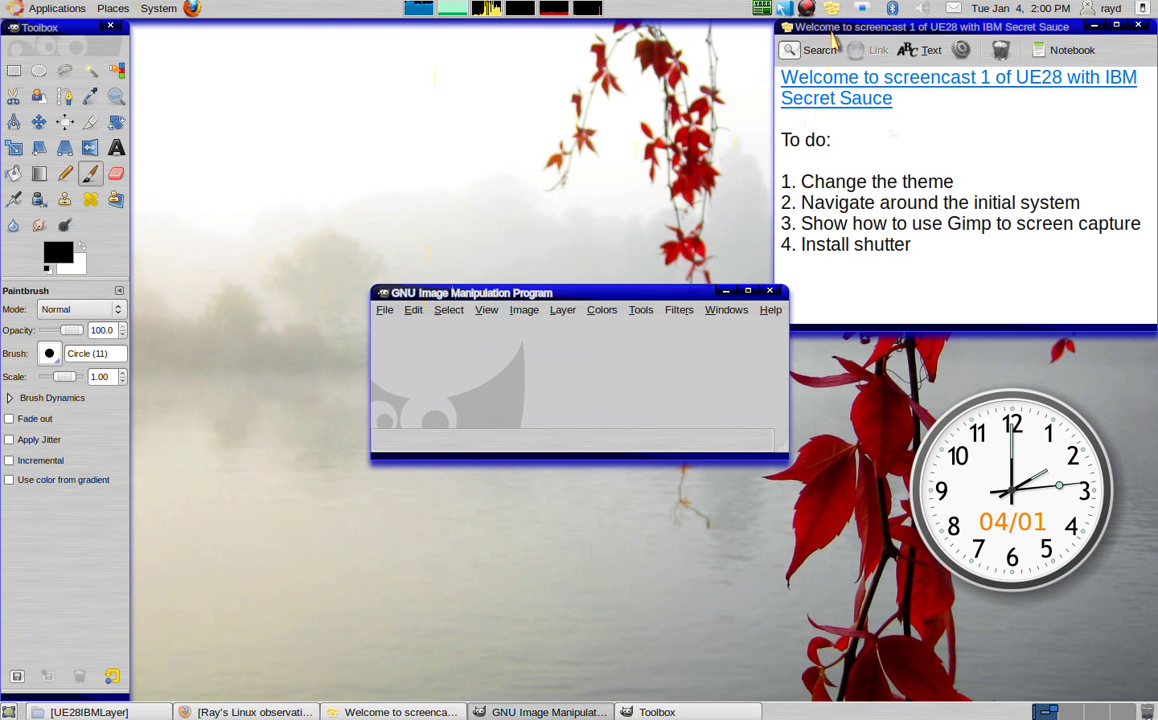
left_click(828, 29)
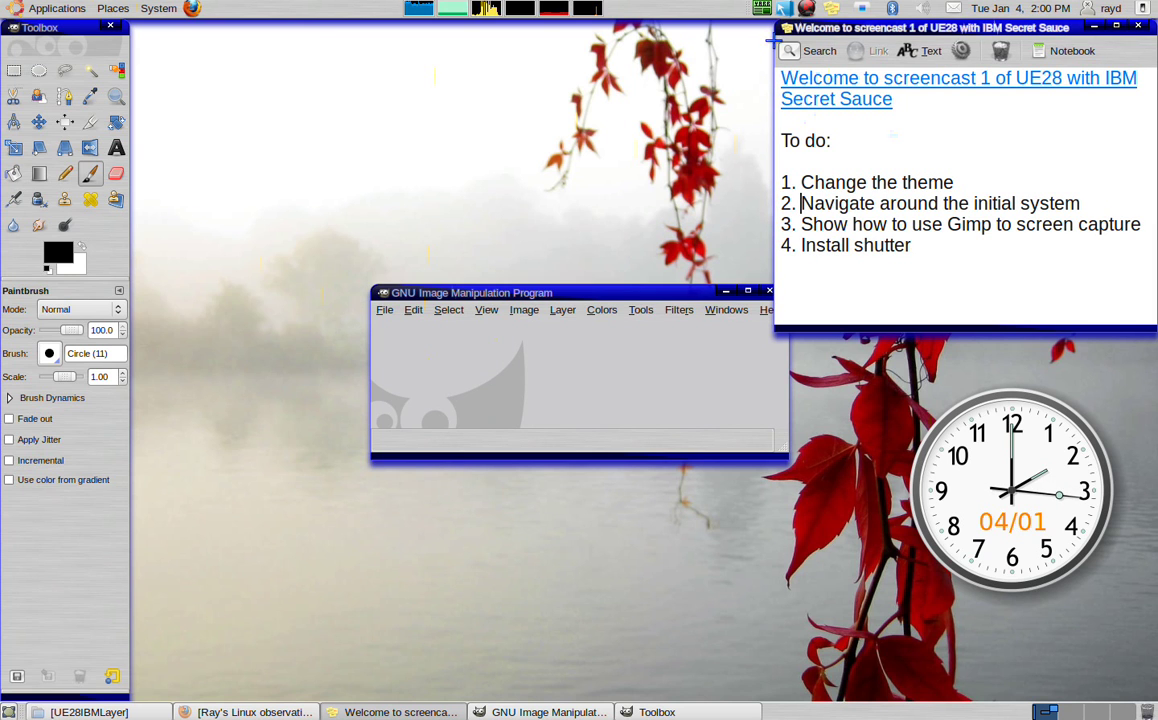
left_click_drag(778, 22, 1080, 289)
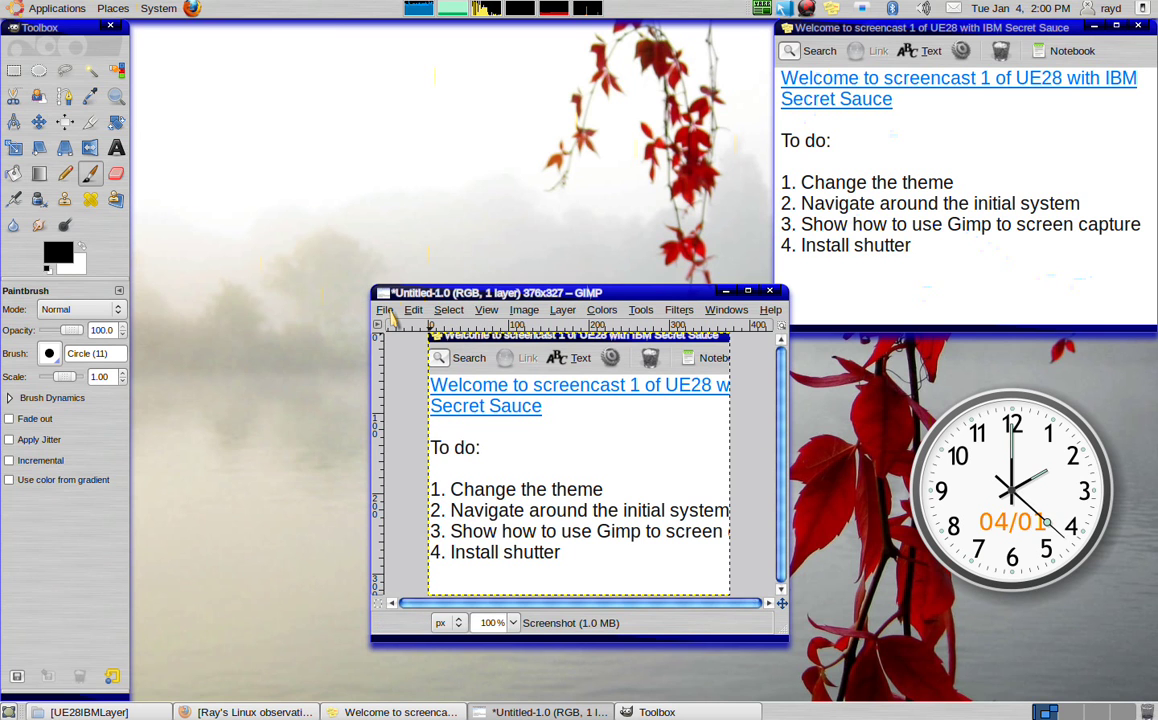
- Quit GIMP and discard the unsaved screenshot
left_click(386, 311)
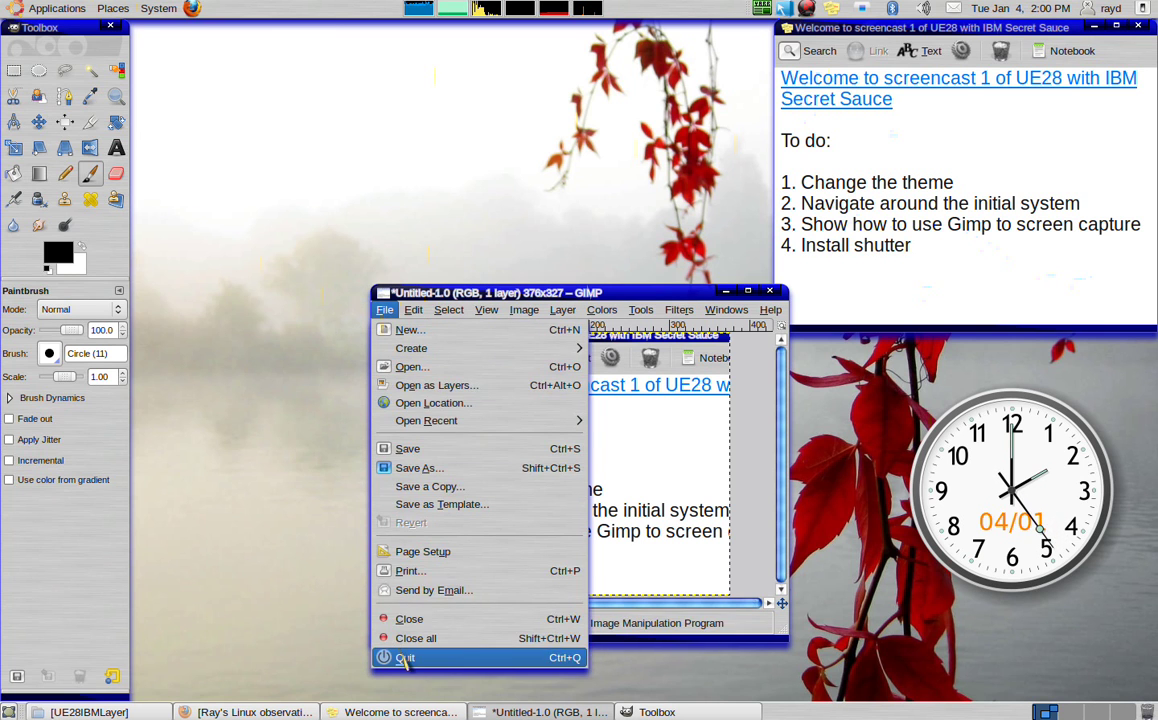
left_click(404, 655)
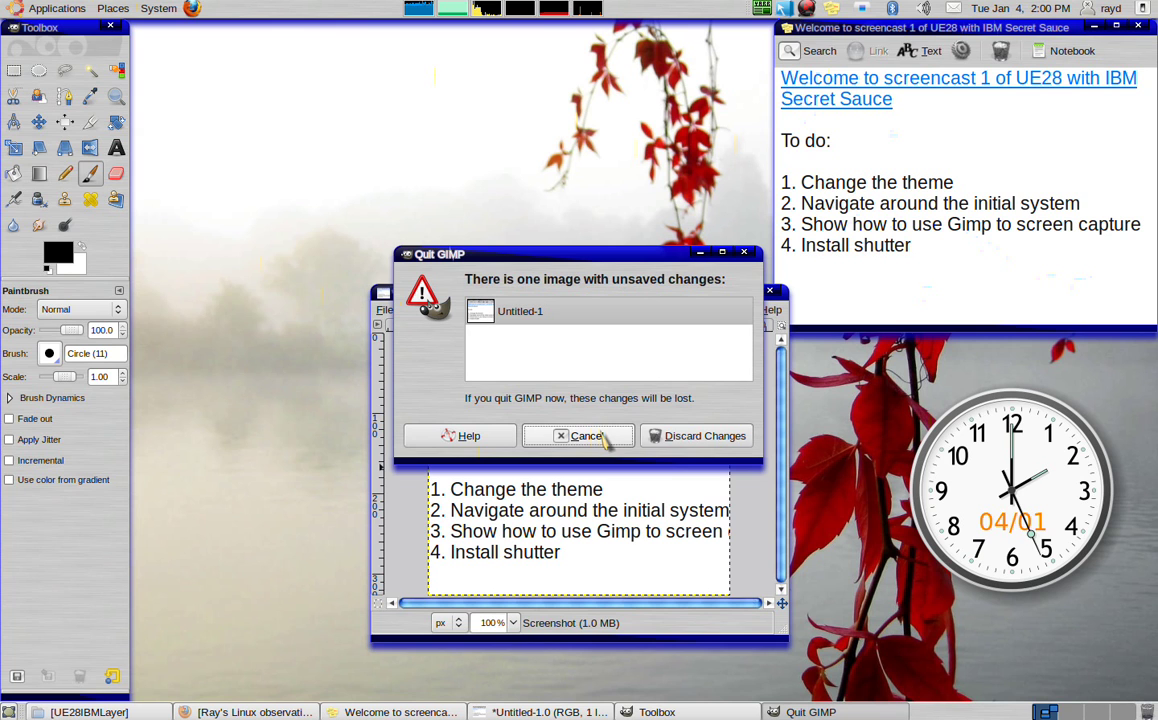
left_click(680, 435)
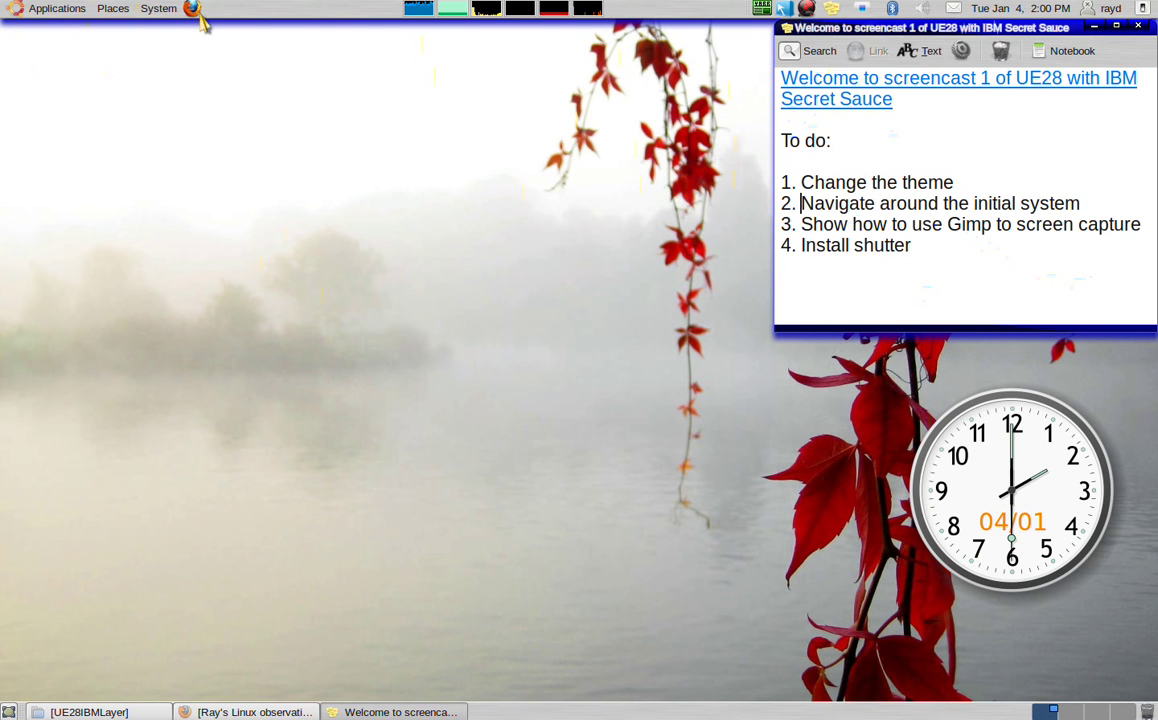
- Open Ubuntu Software Center and search the available software for "shutter"
left_click(57, 10)
left_click(108, 292)
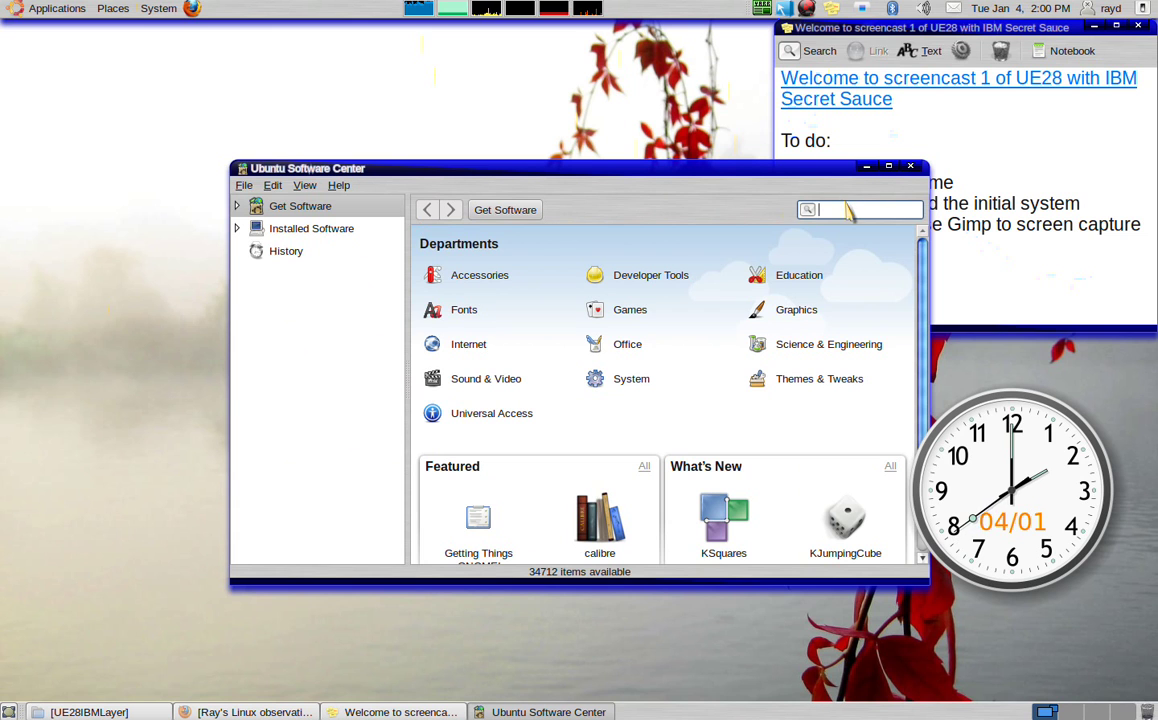
left_click(848, 210)
type("shutter")
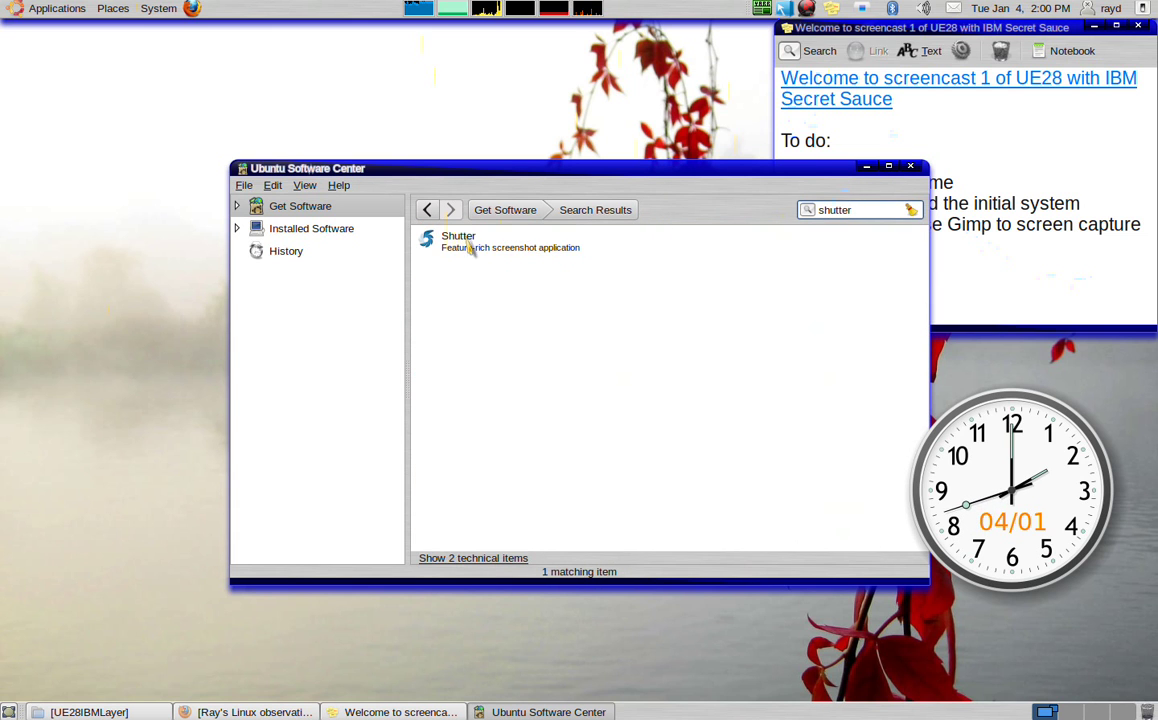
- Install Shutter, authenticate with the account password and move the Software Center window clear of the to-do note
left_click(468, 248)
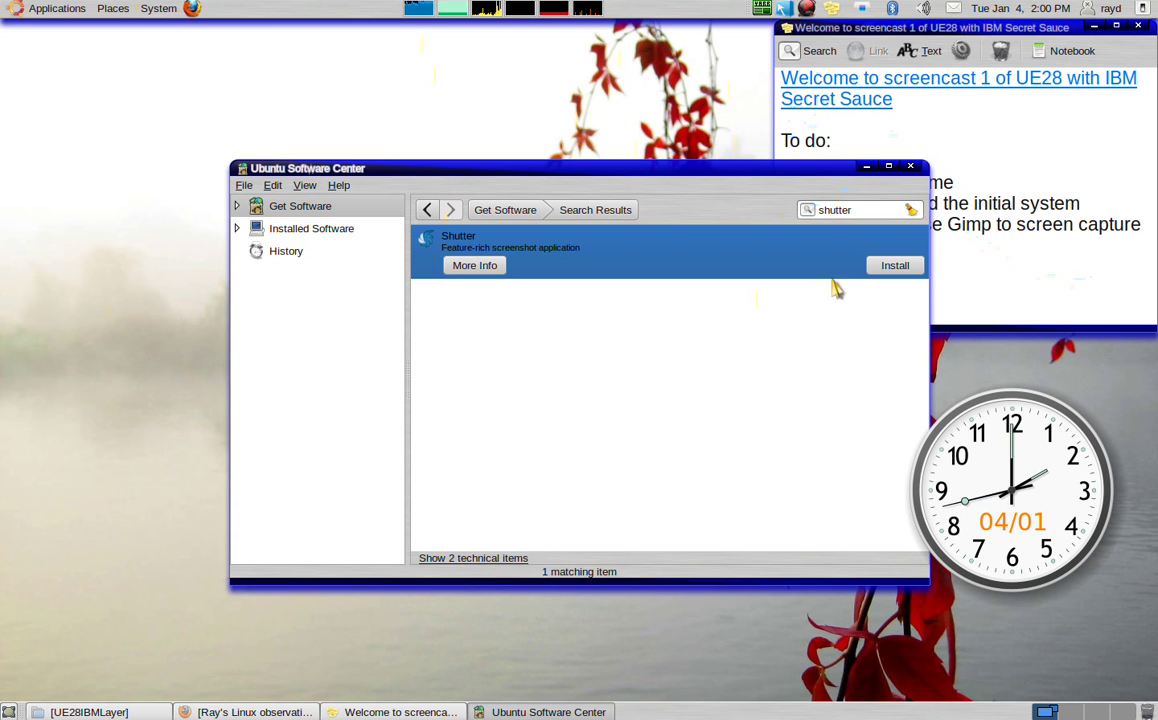
left_click(898, 268)
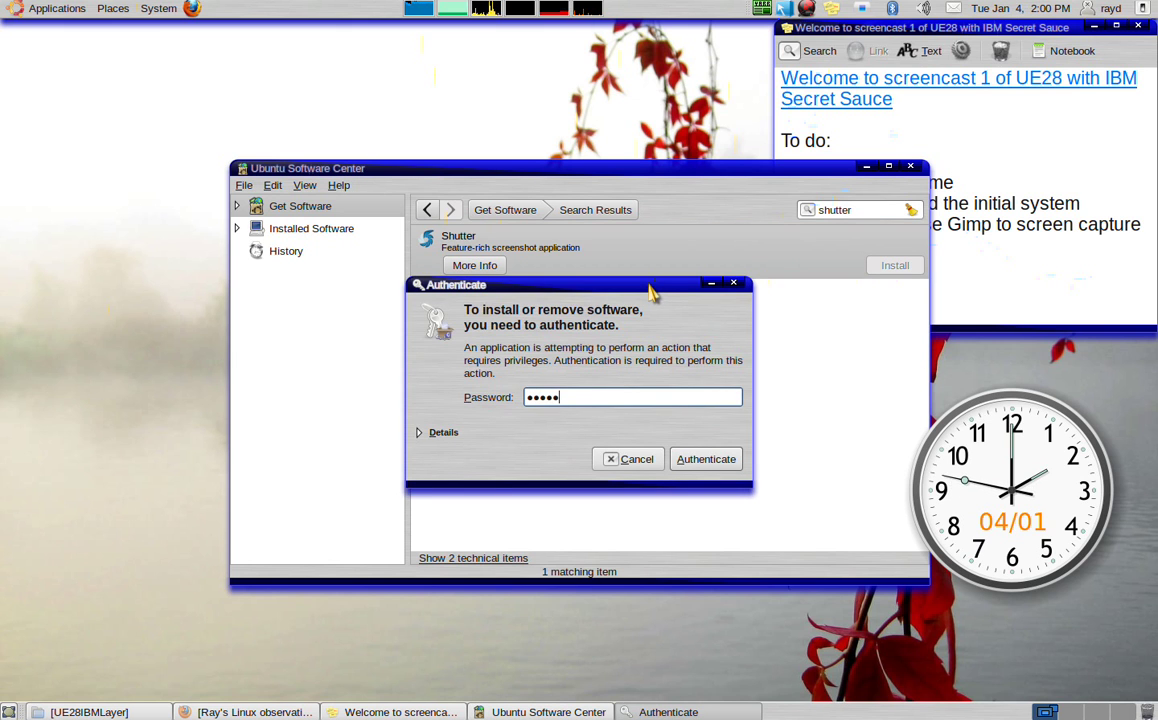
key("Return")
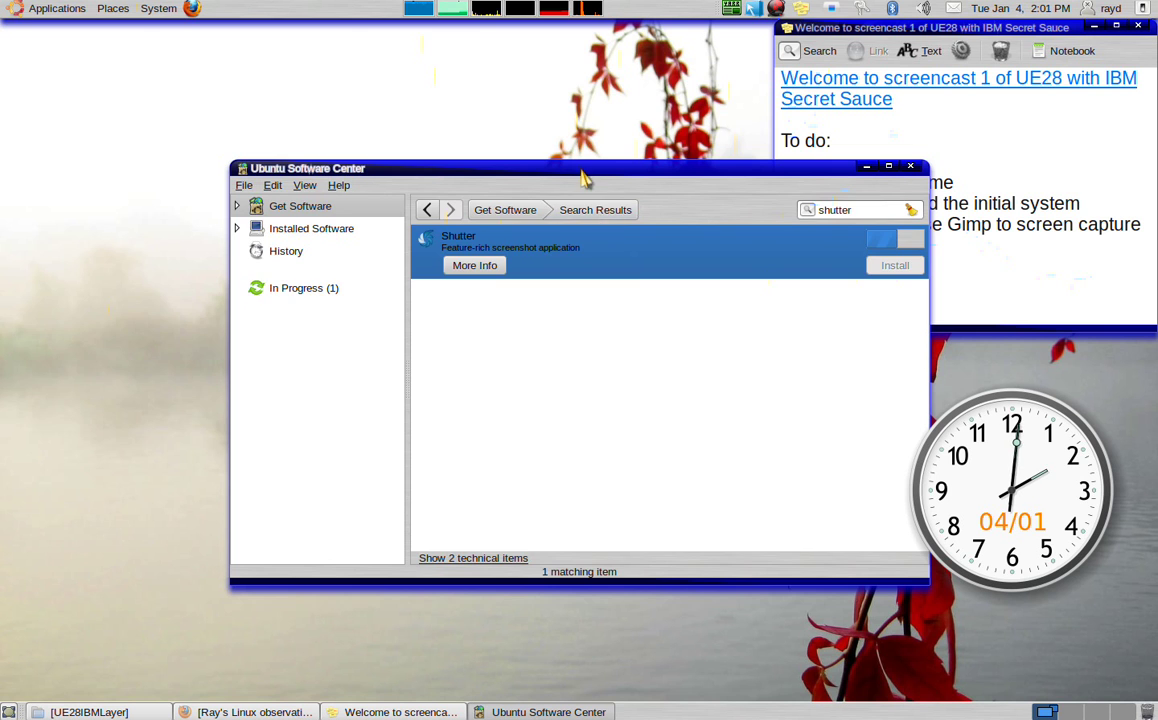
left_click_drag(587, 172, 433, 72)
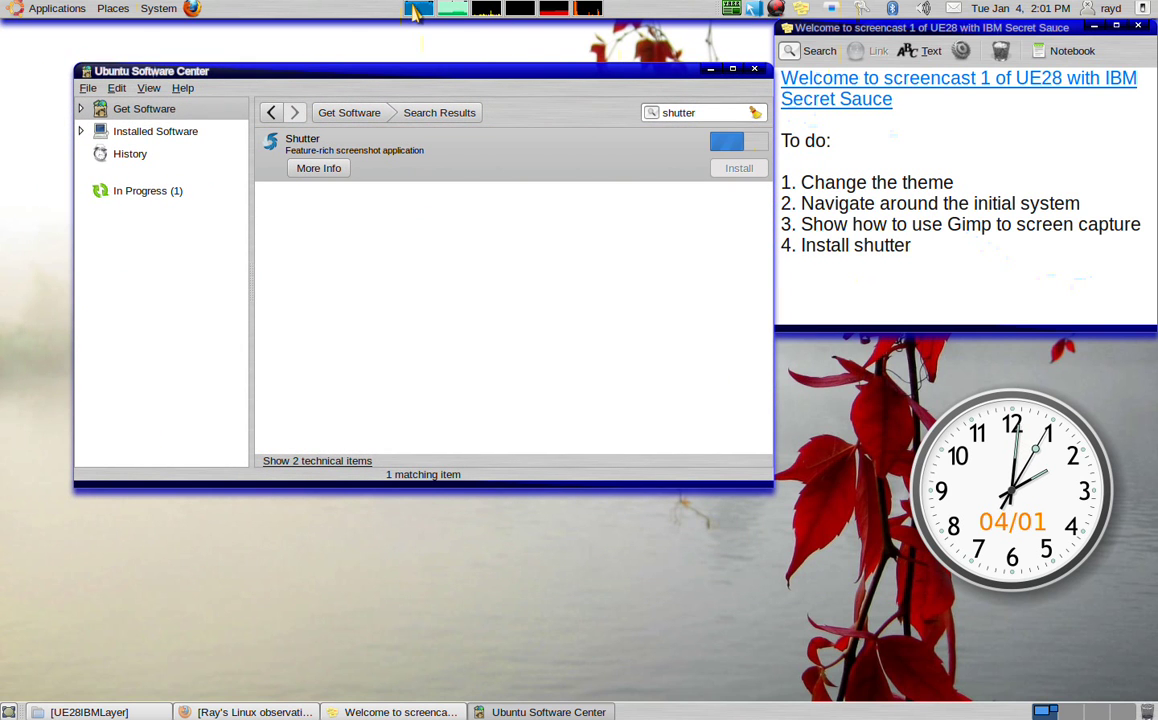
- Open the "Merry Xmas from the UE Team…" item from the Ultimate Edition News feed and look through the article
mouse_move(426, 13)
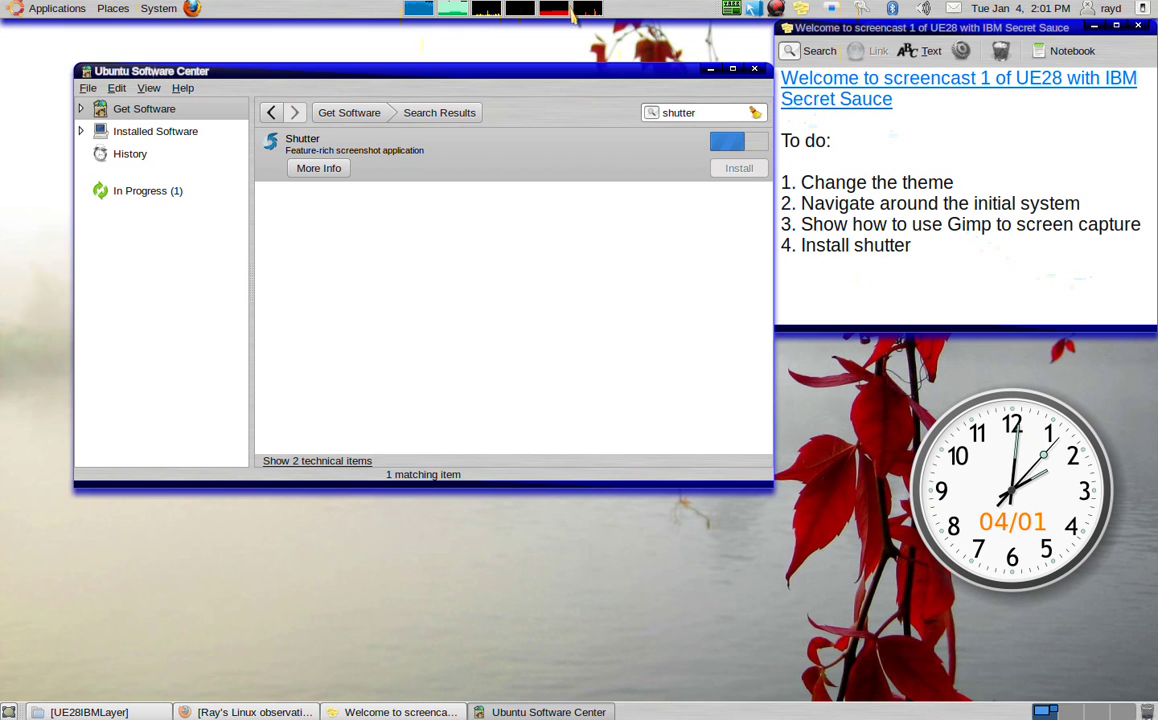
left_click(731, 10)
mouse_move(768, 86)
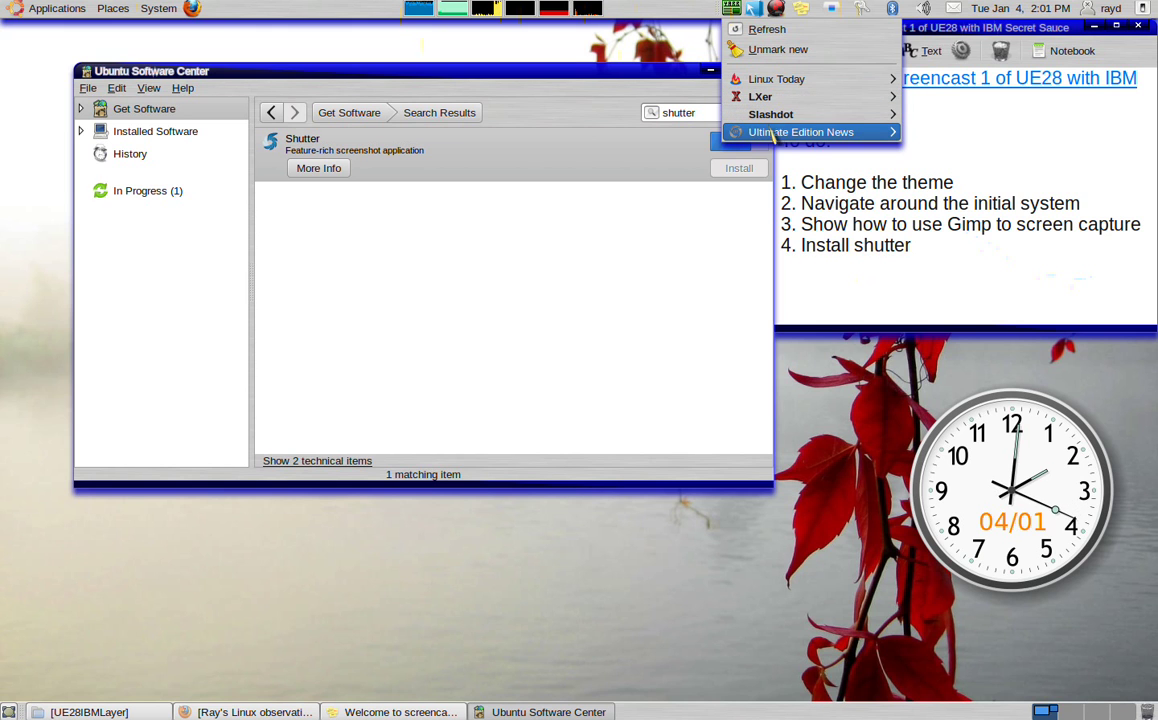
mouse_move(800, 132)
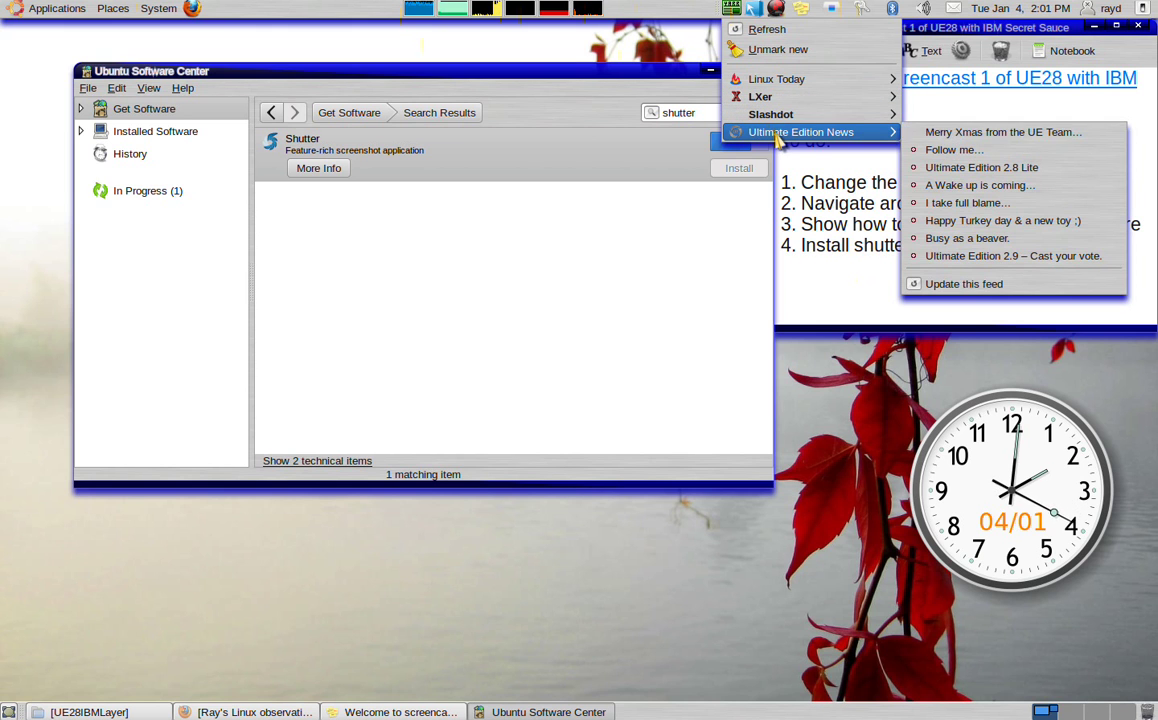
left_click(974, 140)
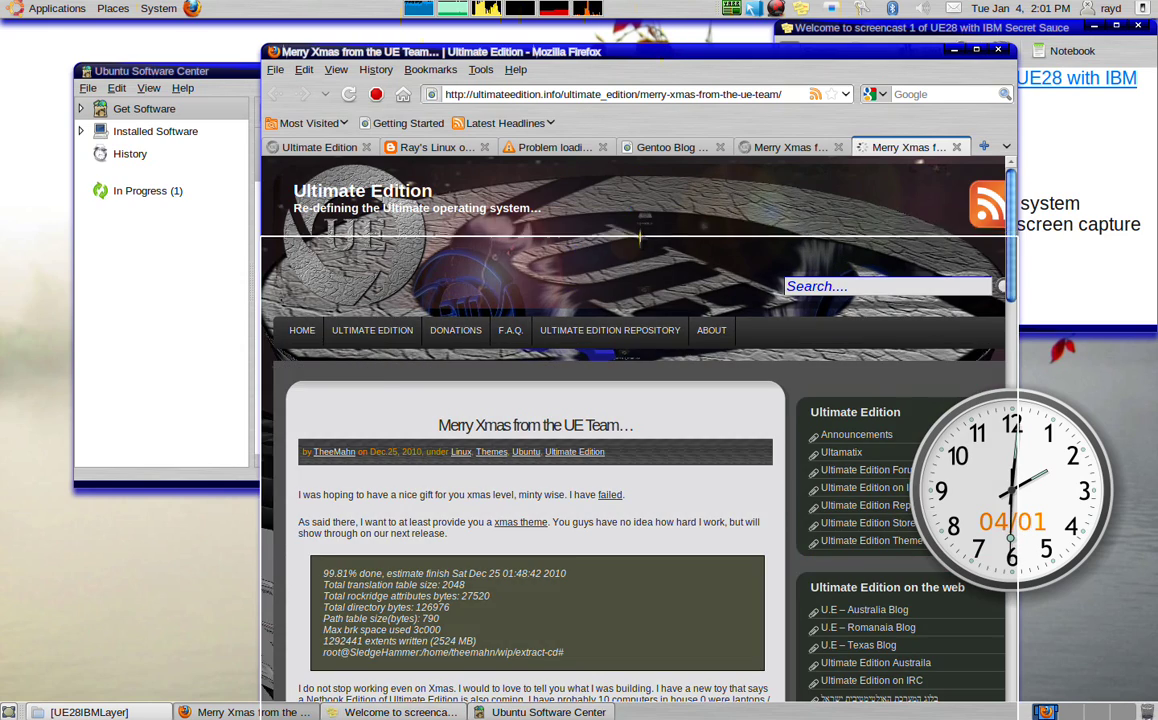
left_click_drag(665, 60, 573, 57)
scroll(531, 296, "down", 8)
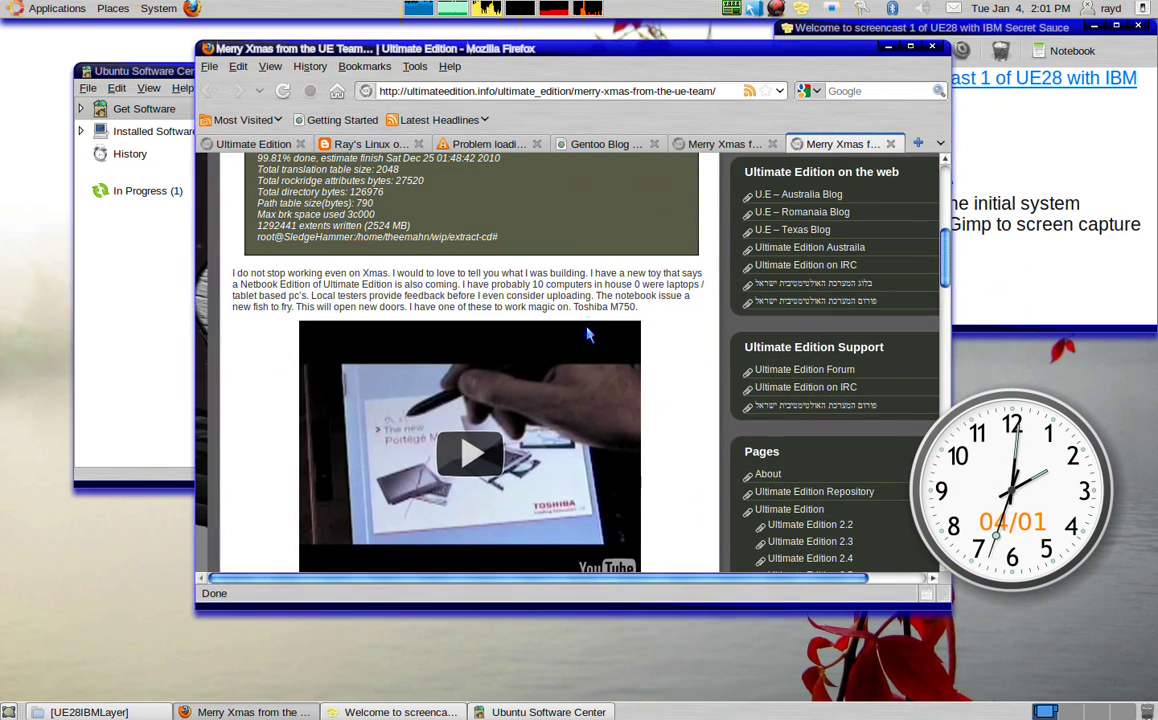
scroll(560, 290, "up", 5)
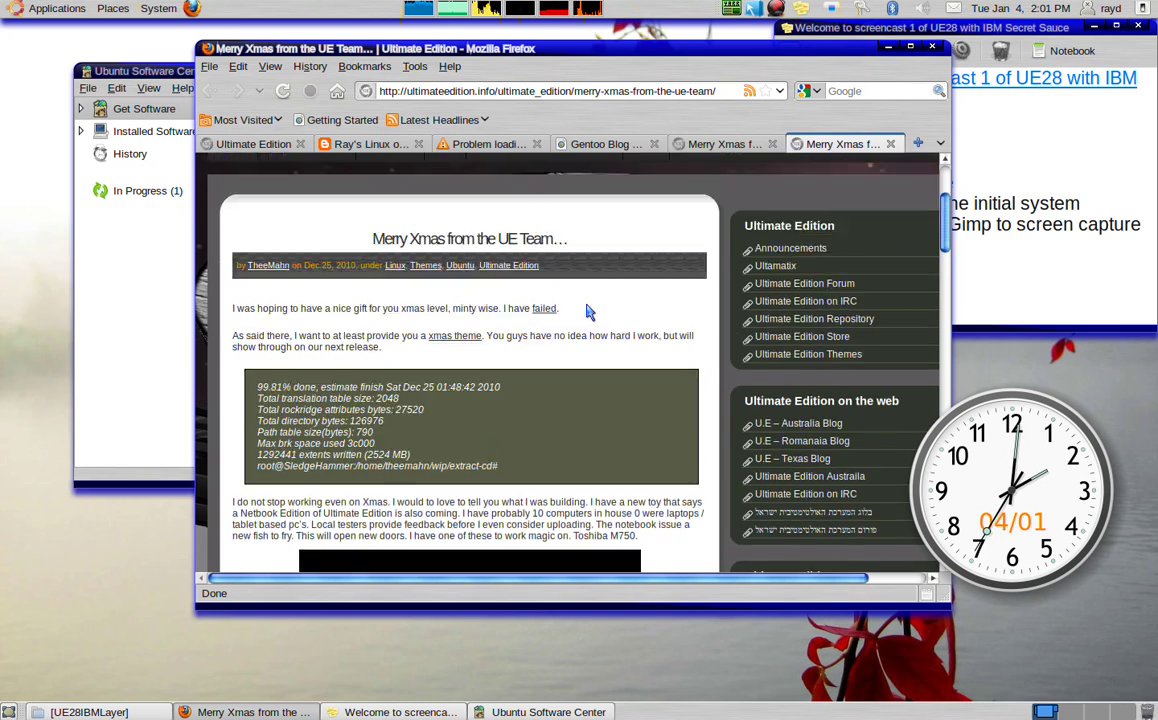
- View the blog post "Reinstalling using multiple partitions" up to its beginning, leaving Firefox open
left_click(385, 144)
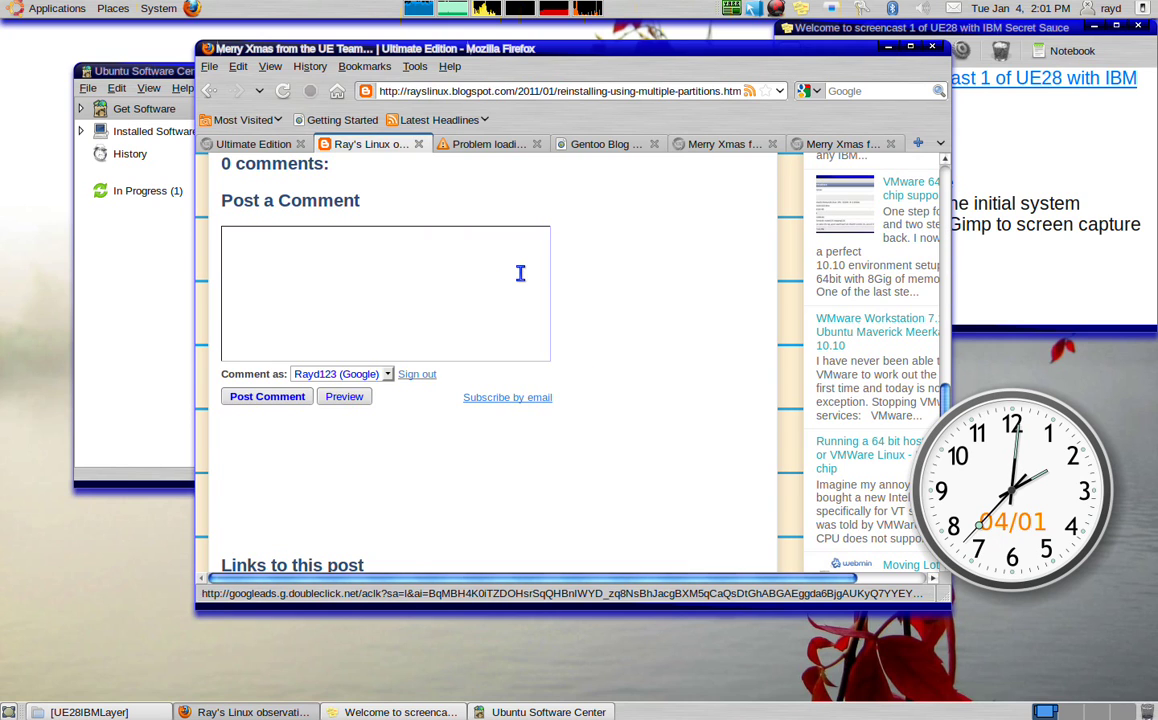
scroll(520, 273, "up", 10)
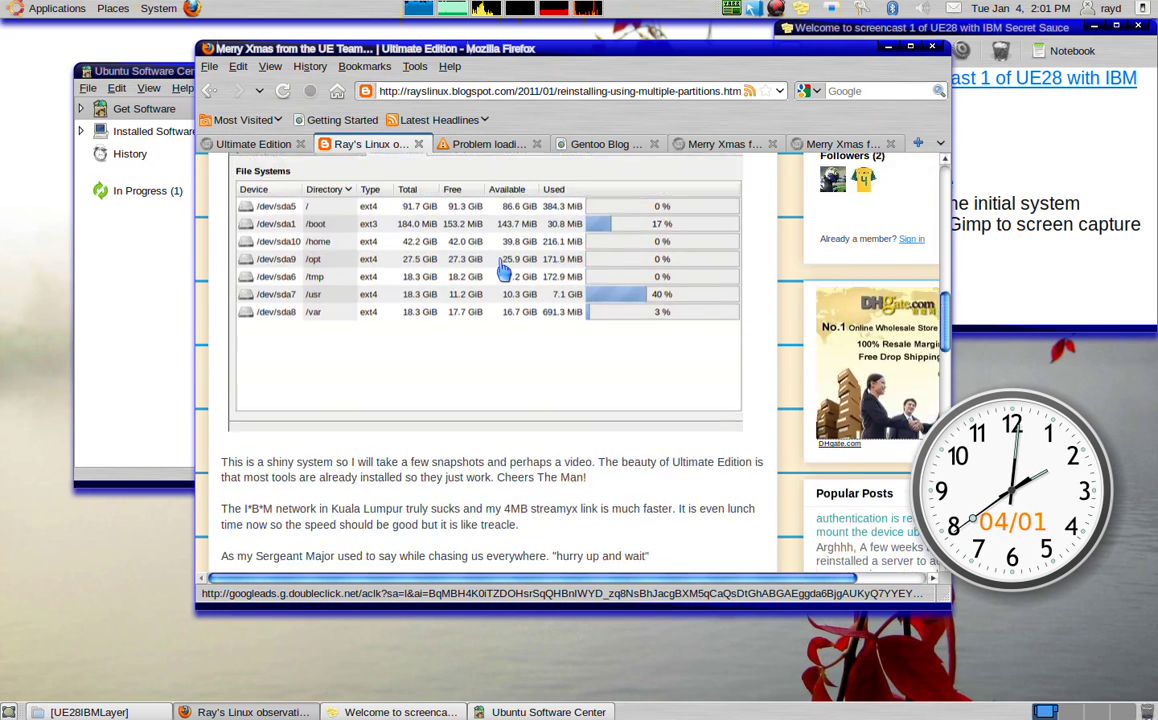
scroll(505, 270, "up", 10)
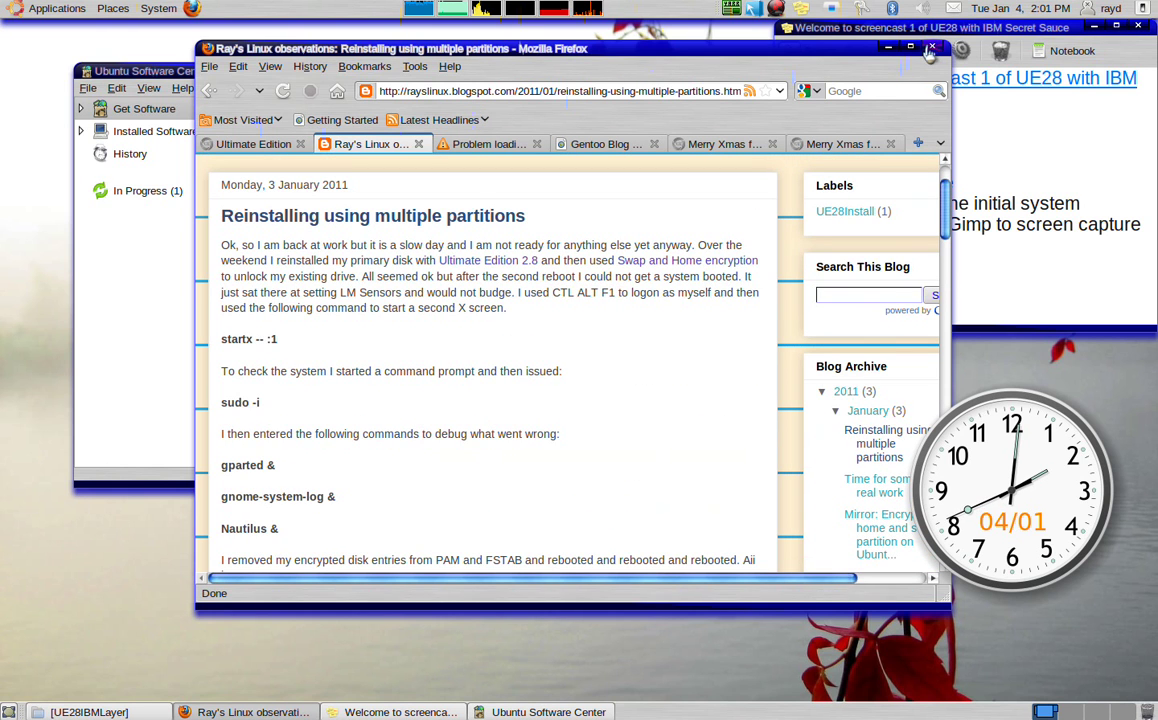
left_click(931, 48)
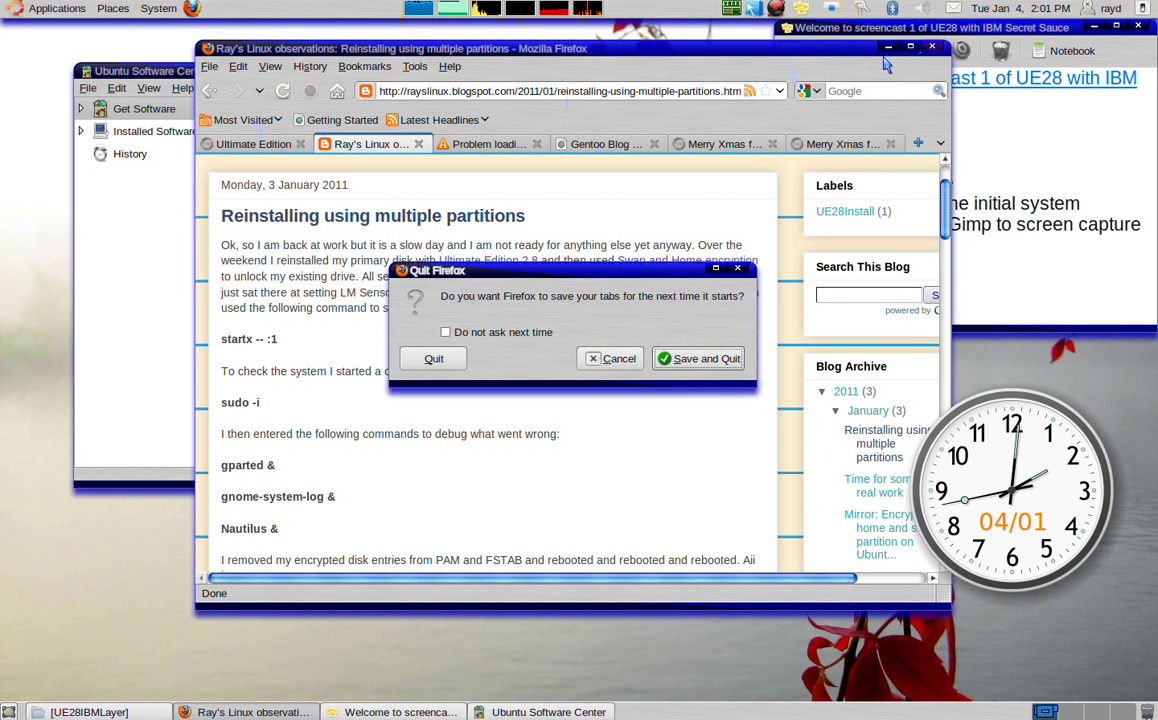
left_click(614, 360)
- Return to Ubuntu Software Center to check the installation and launch Shutter from the accessories applications
left_click(997, 159)
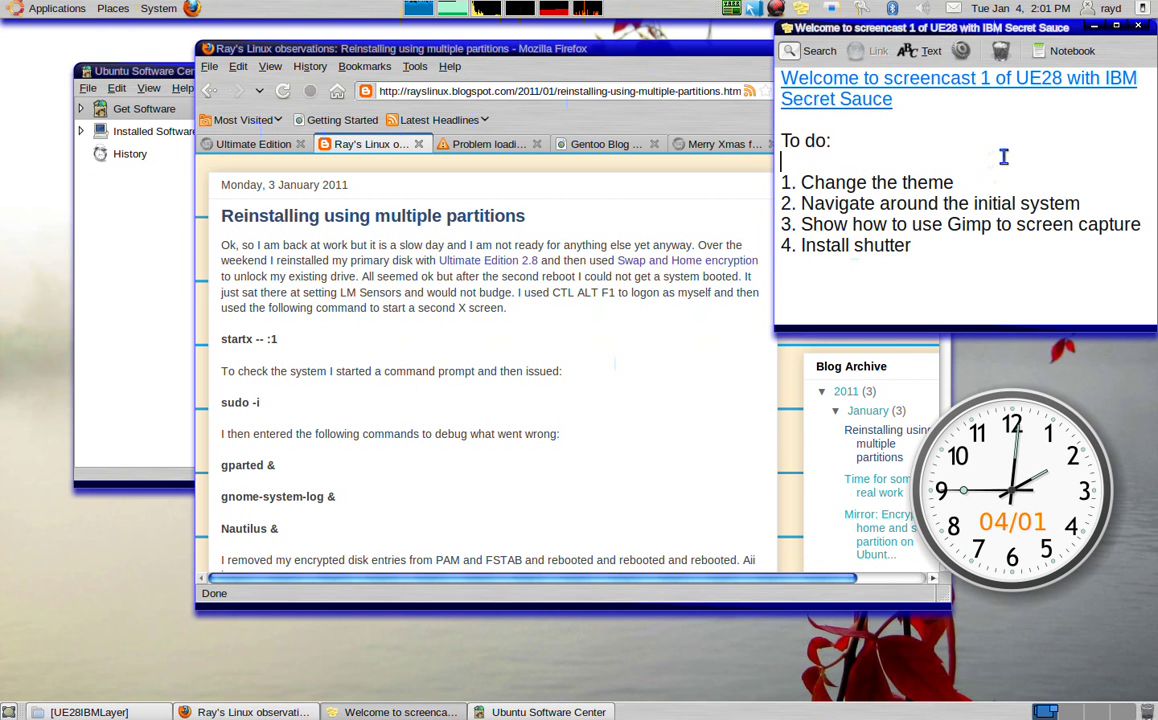
left_click(104, 72)
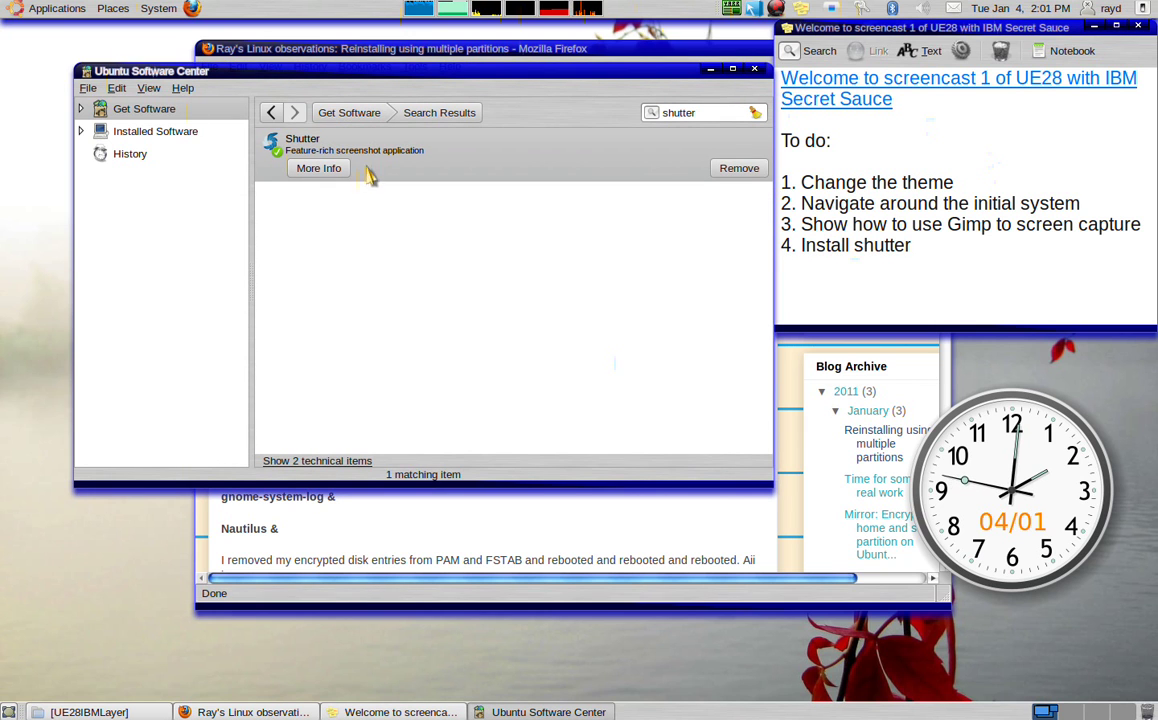
left_click(40, 9)
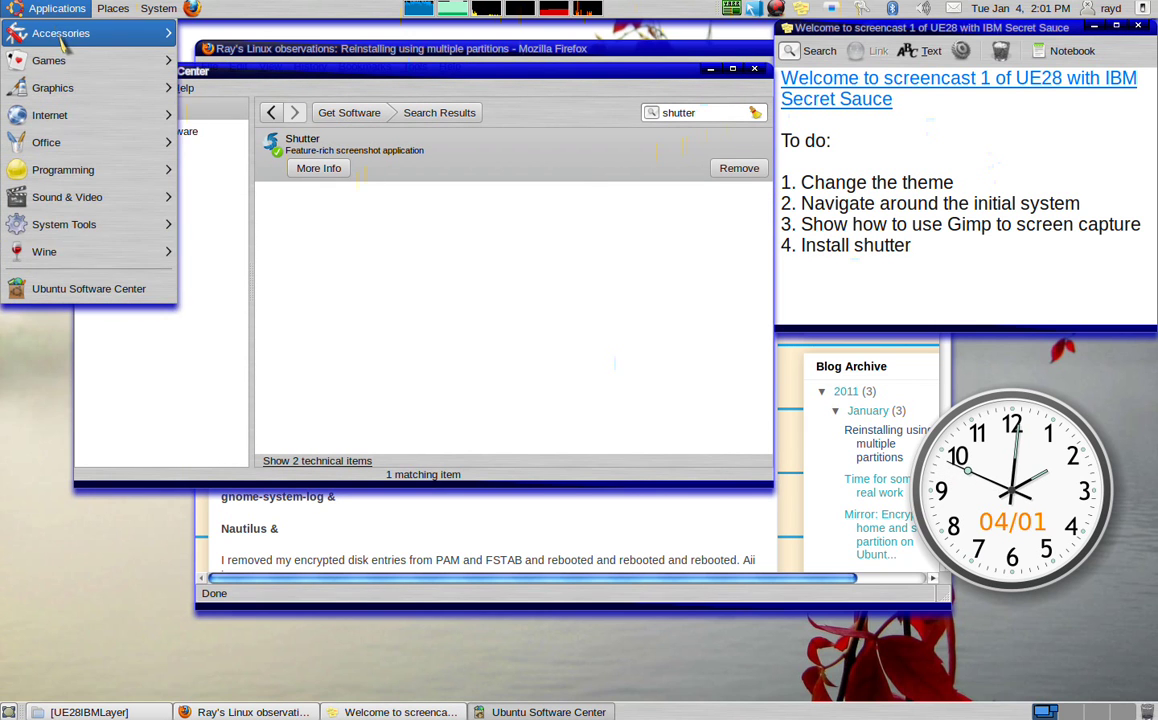
mouse_move(60, 38)
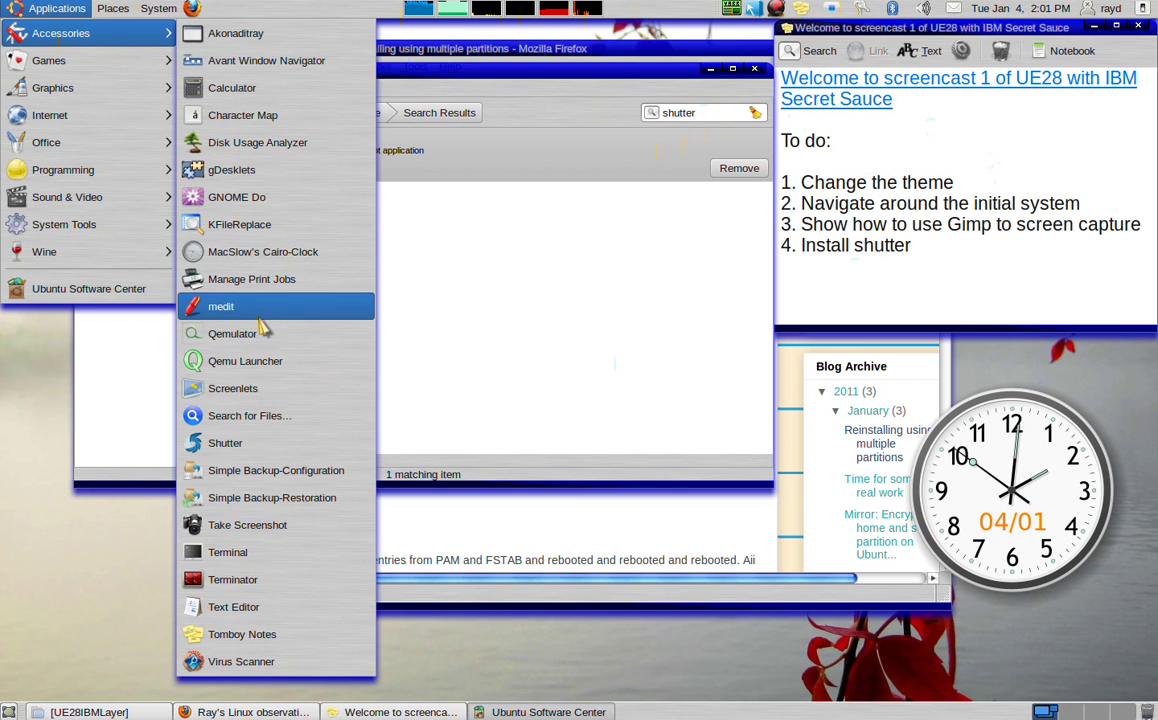
left_click(268, 445)
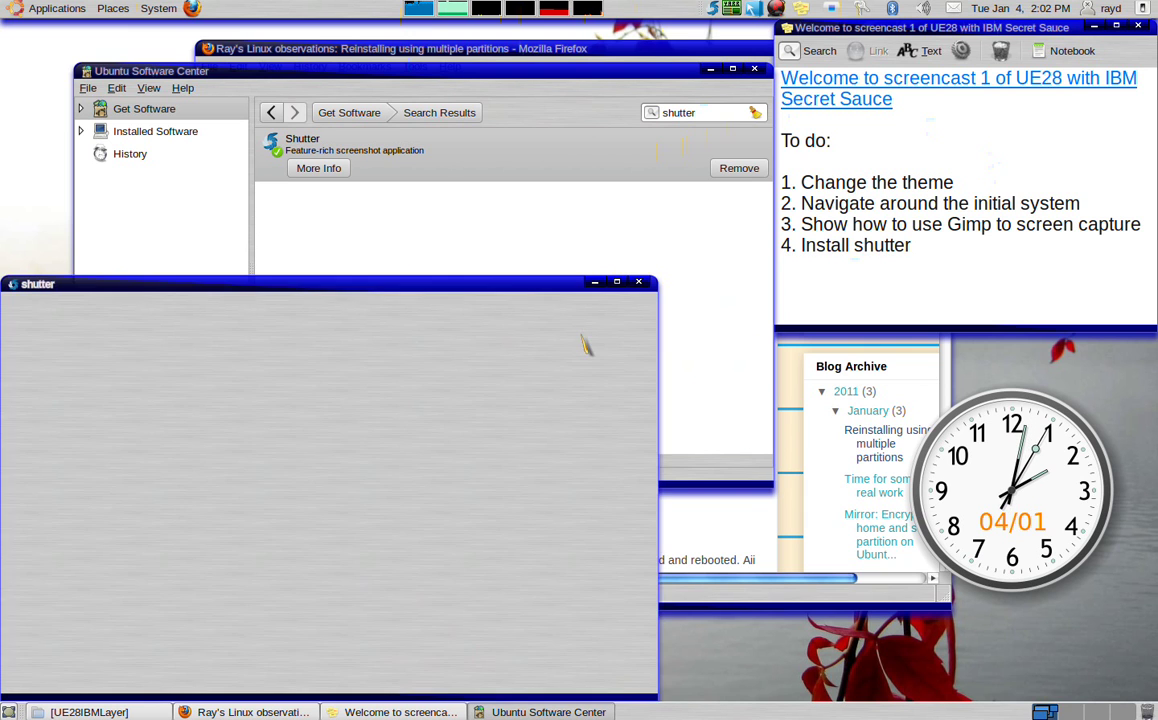
- Capture a selection of about 266 by 281 pixels over the Software Center's title and sidebar and open it in Shutter's DrawingTool
left_click(74, 325)
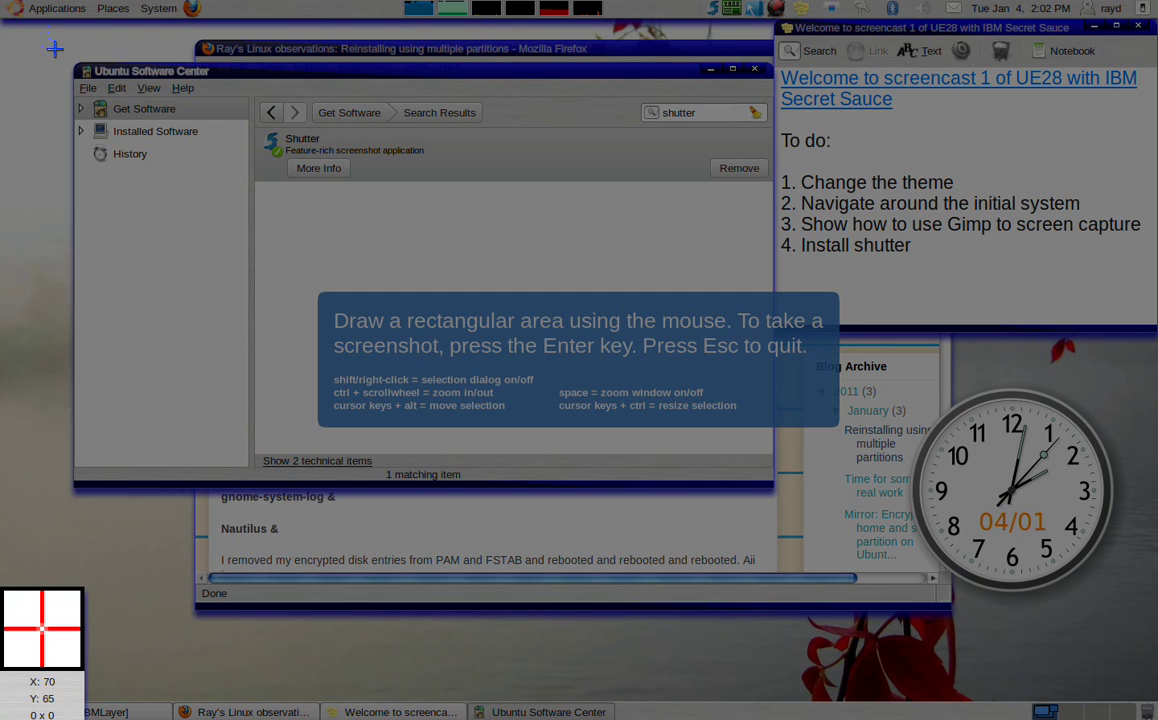
left_click_drag(55, 48, 269, 277)
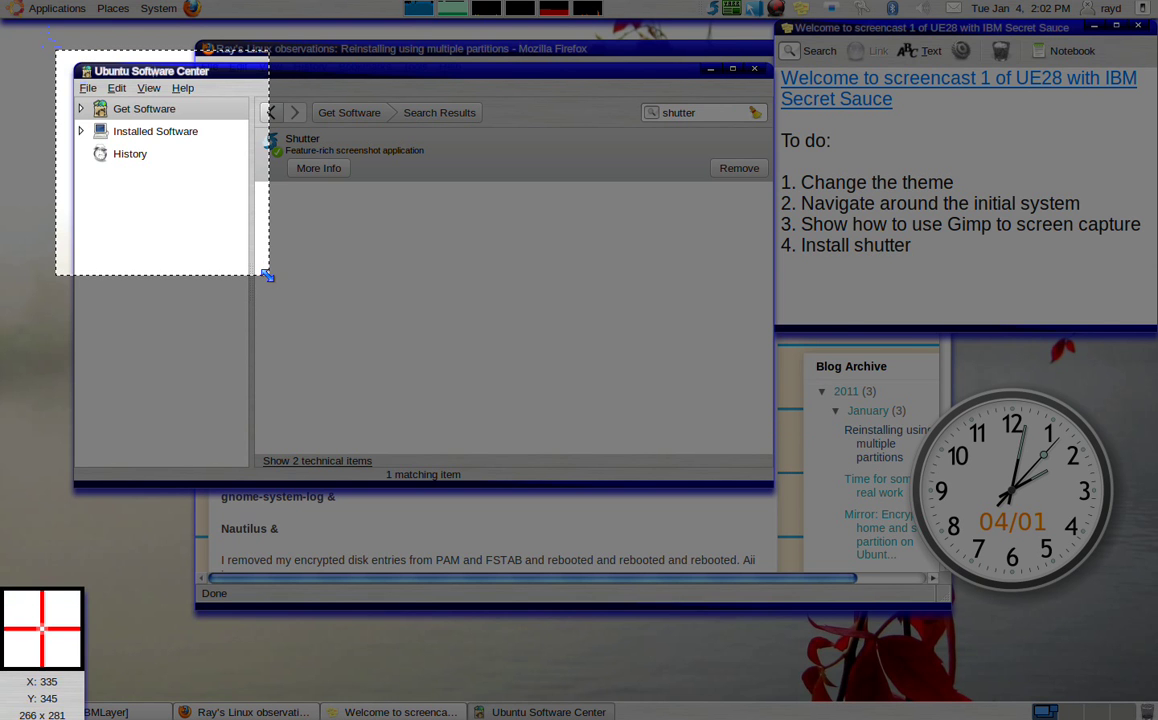
key("Return")
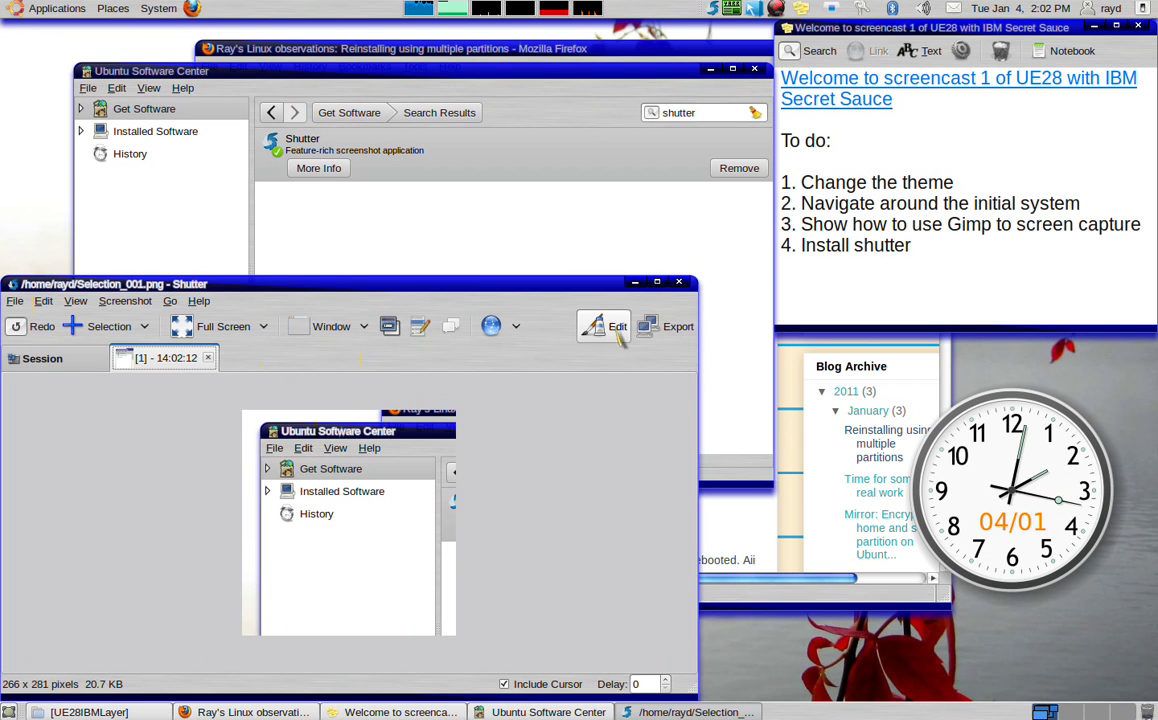
left_click(594, 328)
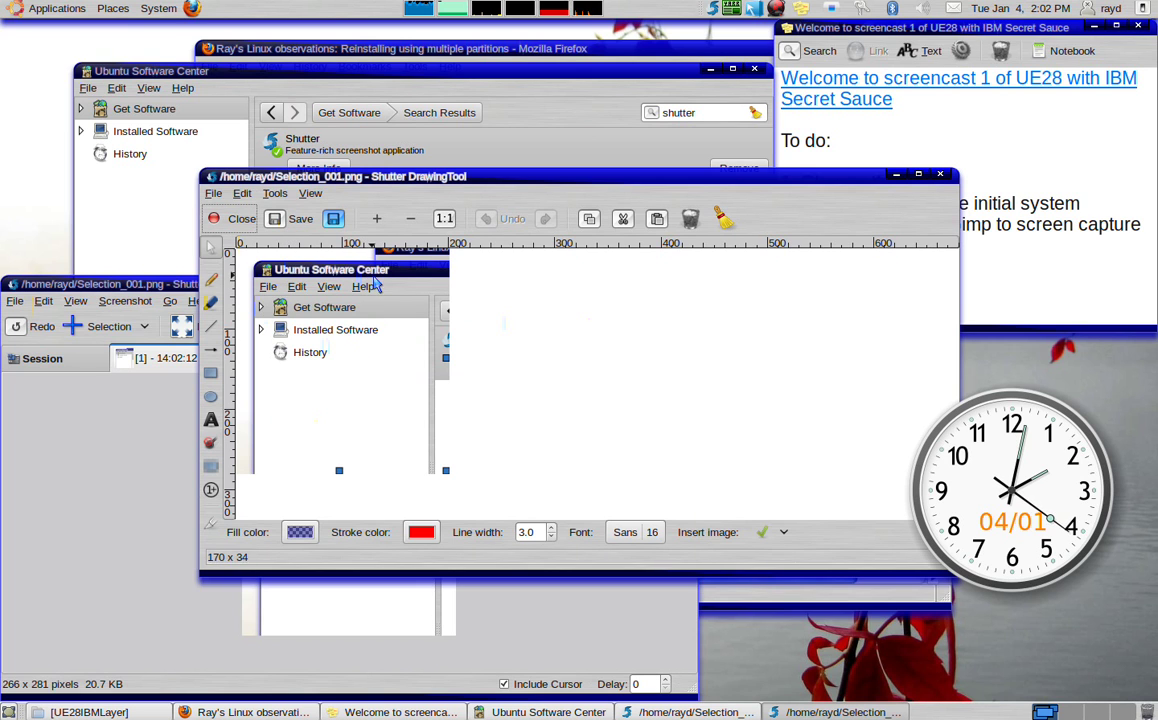
- Look through the DrawingTool's available drawing tools, then close the editor without changing the captured image
left_click(275, 194)
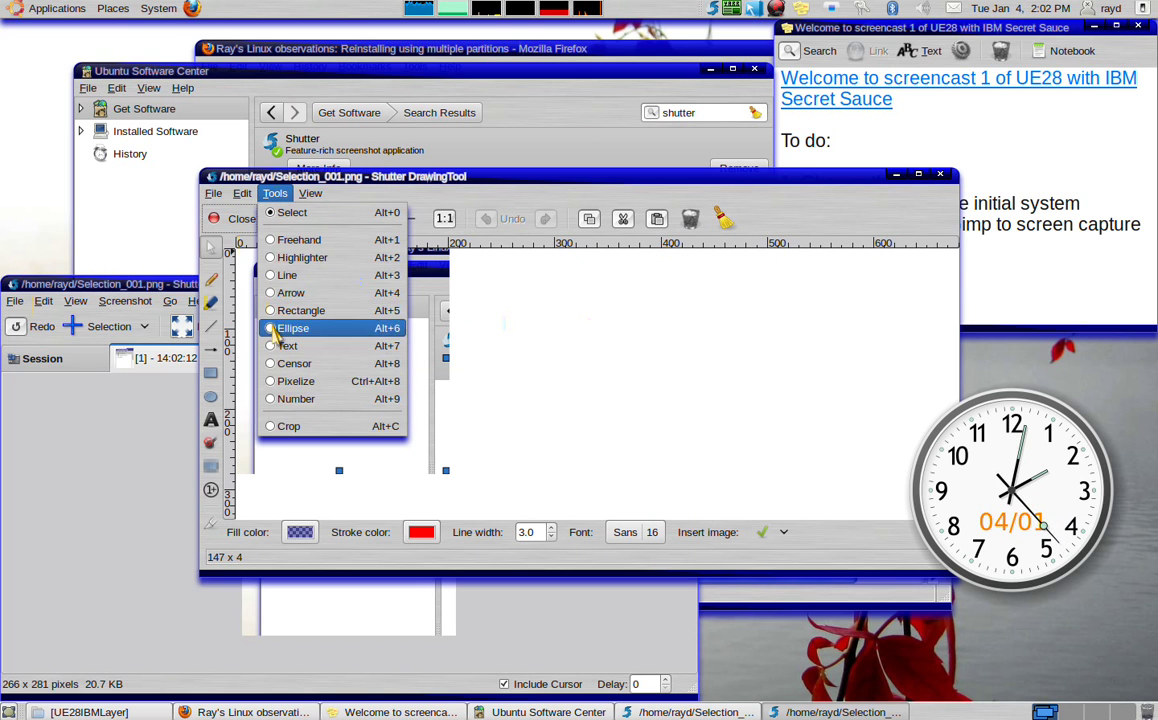
left_click(513, 387)
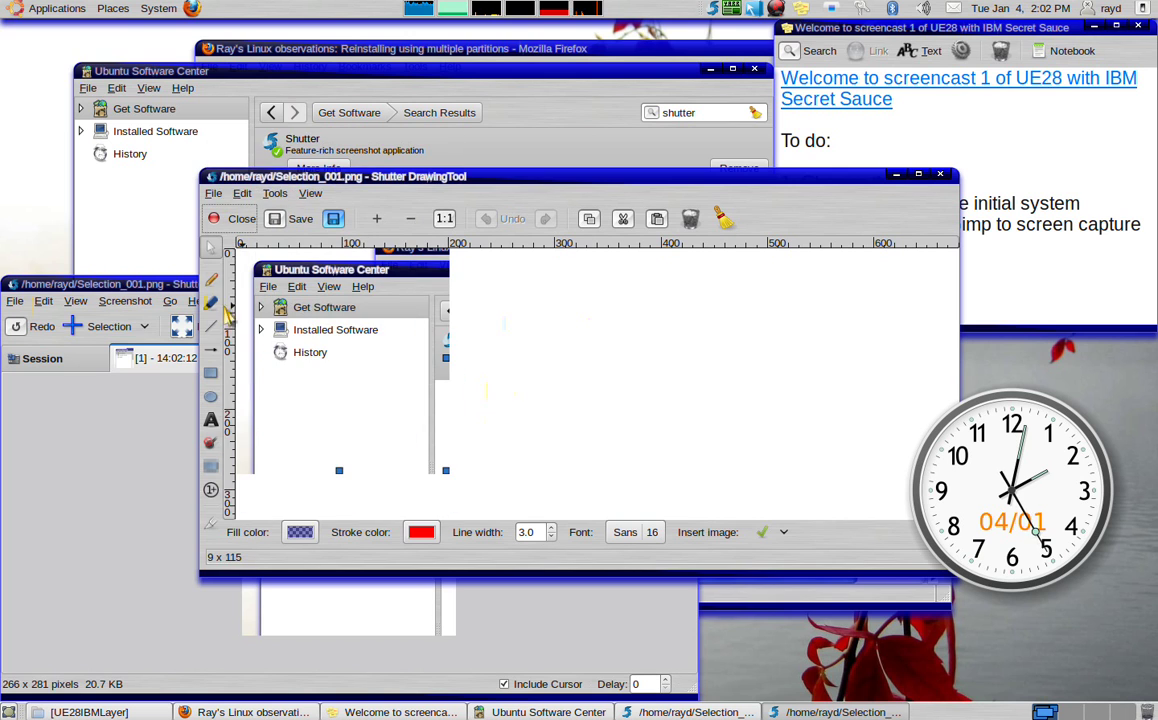
left_click(940, 174)
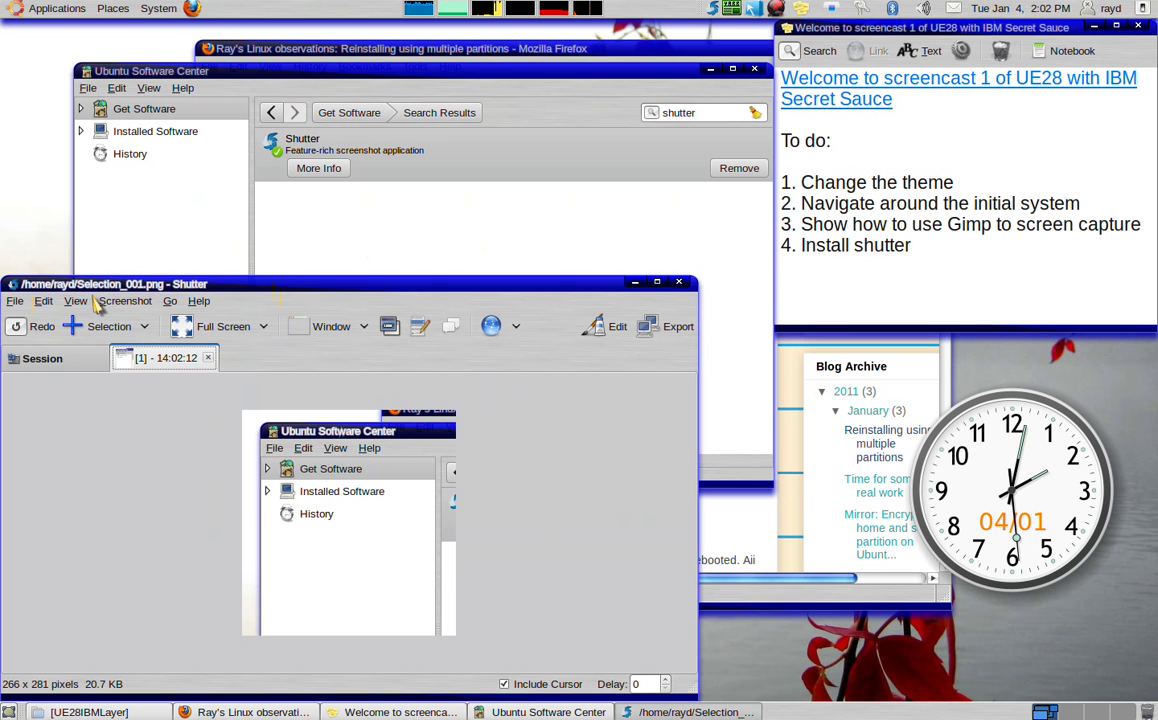
- Open the plugin chooser for the captured Selection_001.png screenshot and display the list of available plugins
left_click(168, 302)
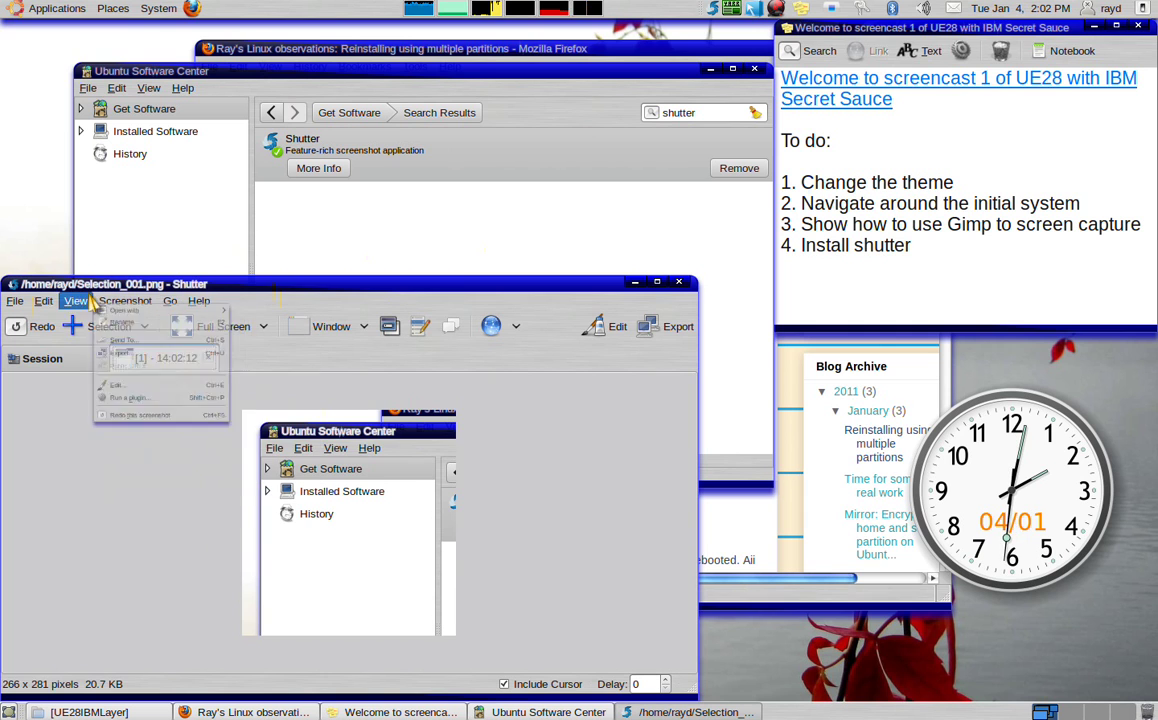
mouse_move(42, 306)
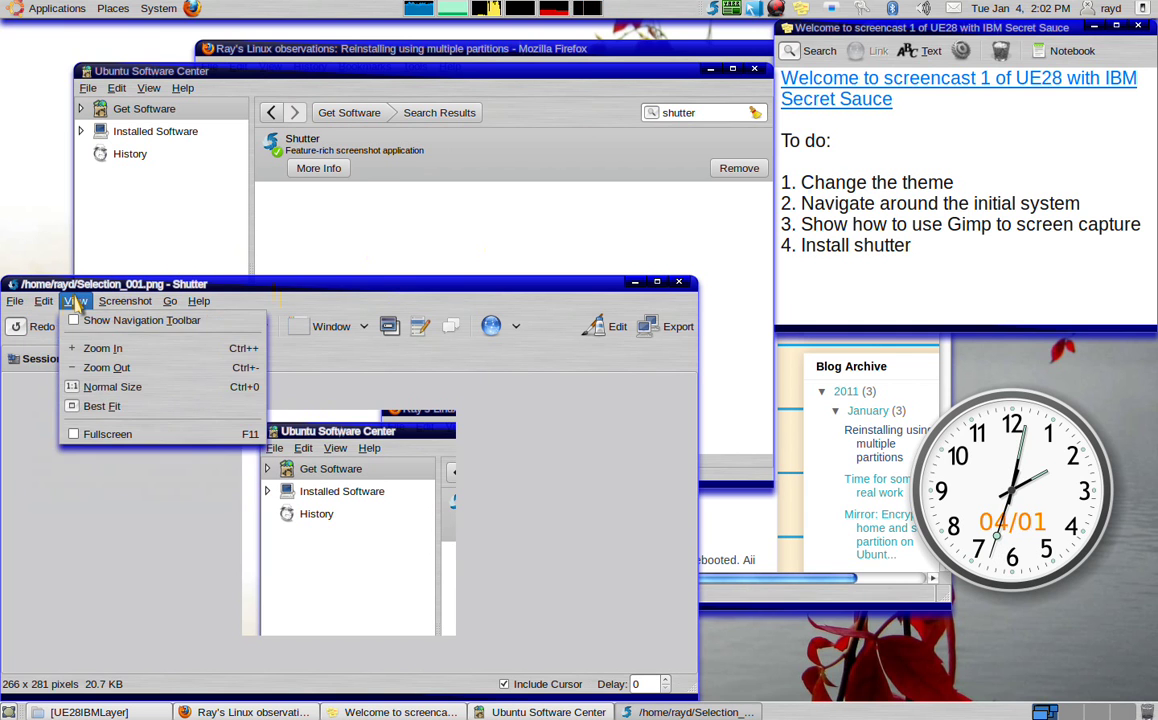
mouse_move(118, 303)
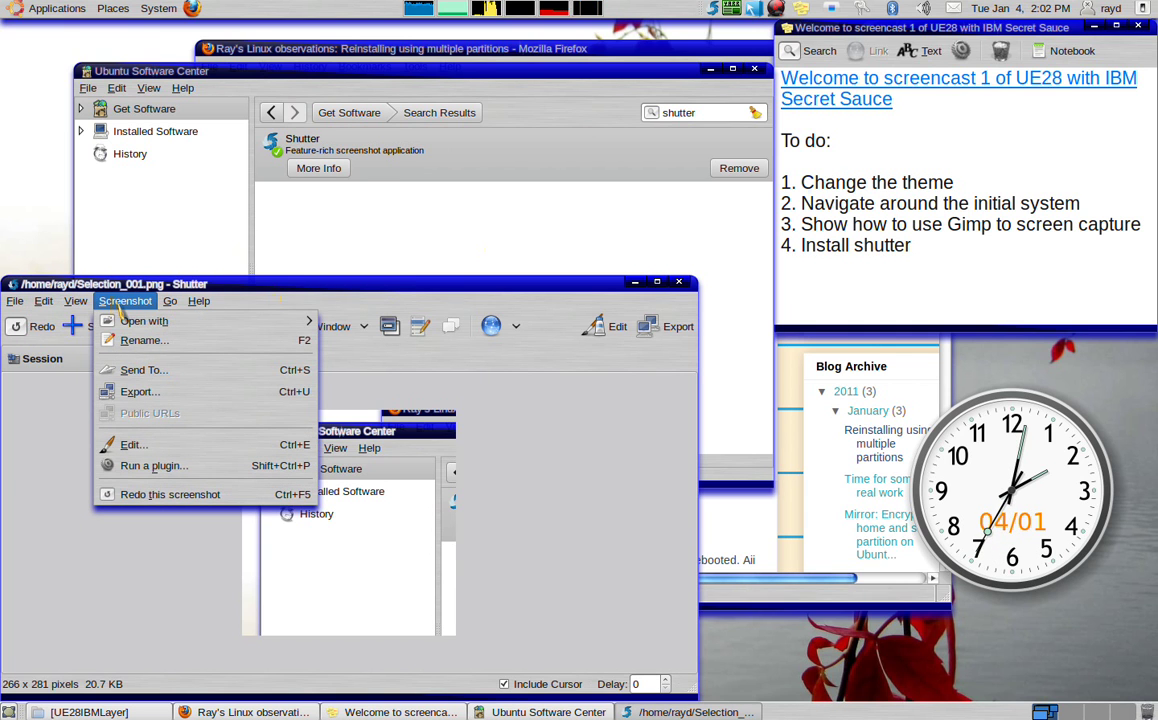
left_click(150, 466)
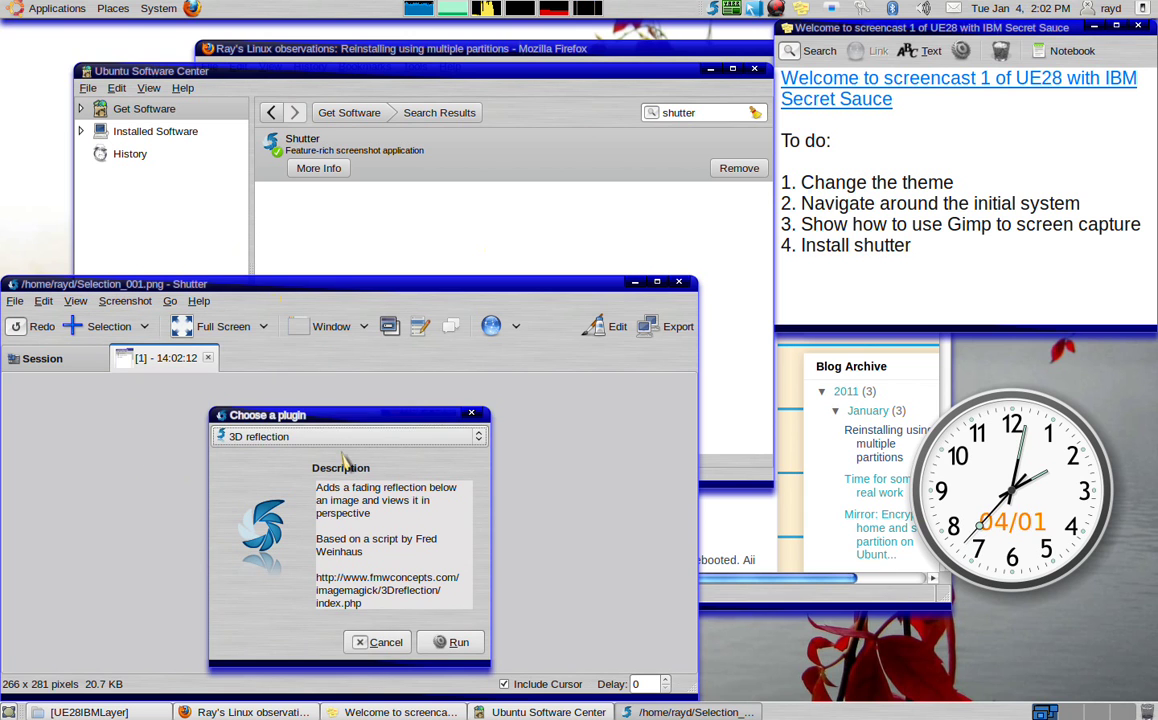
left_click(479, 440)
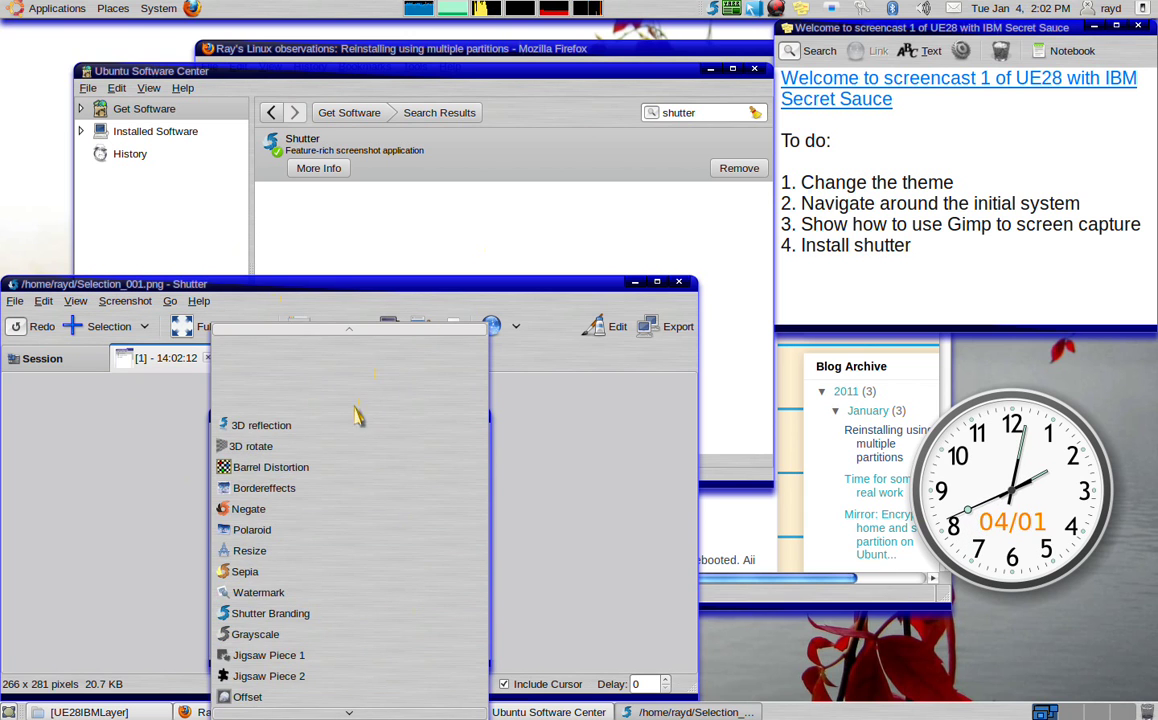